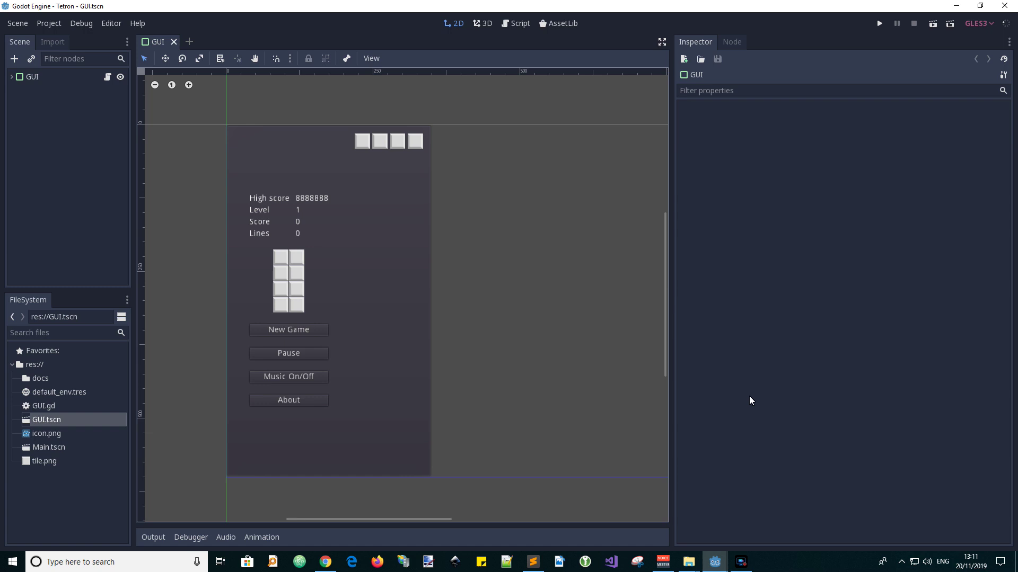
Step: Test-run the Tetron scene, make its game window taller, then close it
{"action": "left_click", "coordinate": [933, 23]}
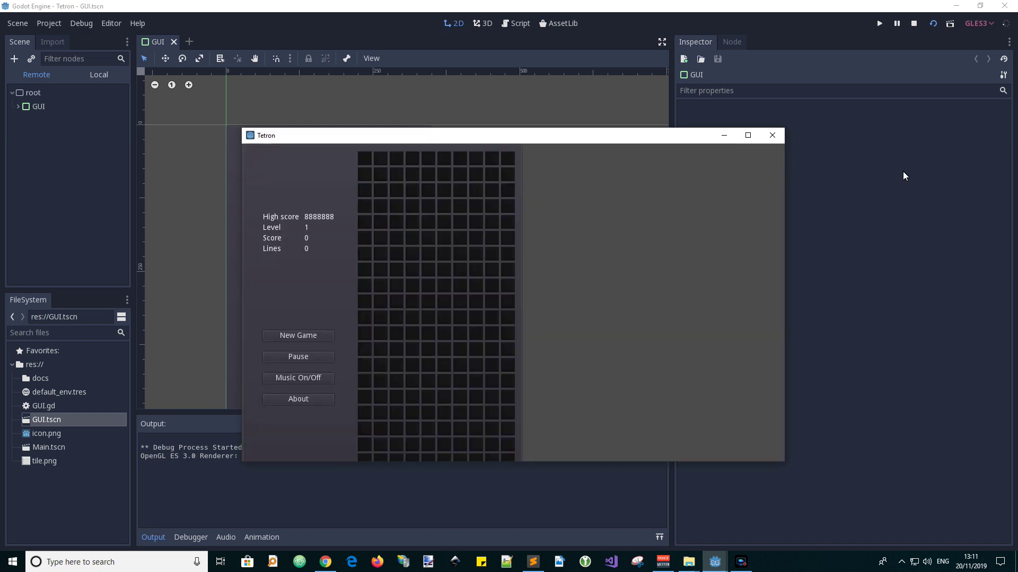
{"action": "left_click_drag", "start_coordinate": [609, 467], "coordinate": [573, 499]}
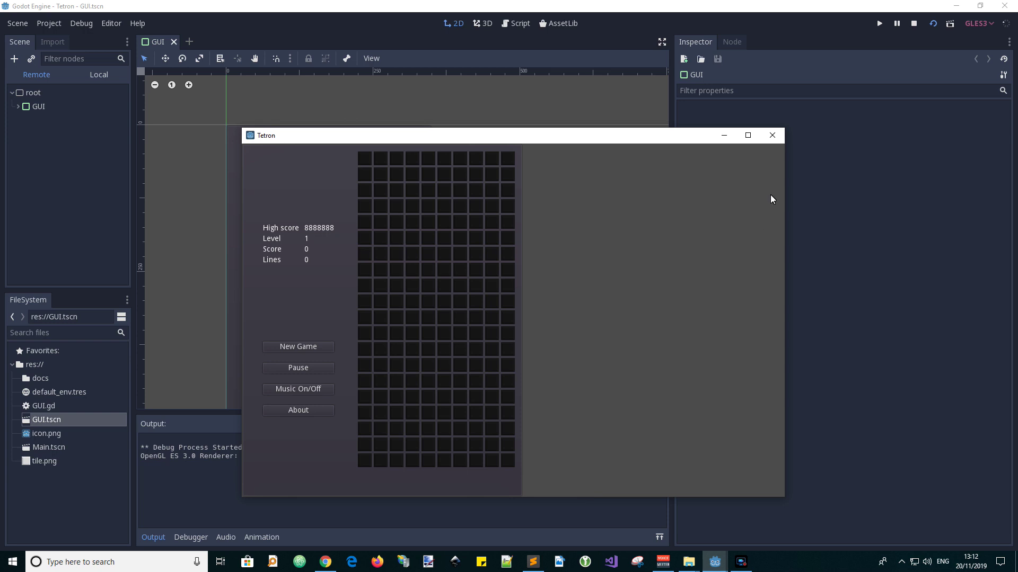
{"action": "left_click", "coordinate": [772, 135]}
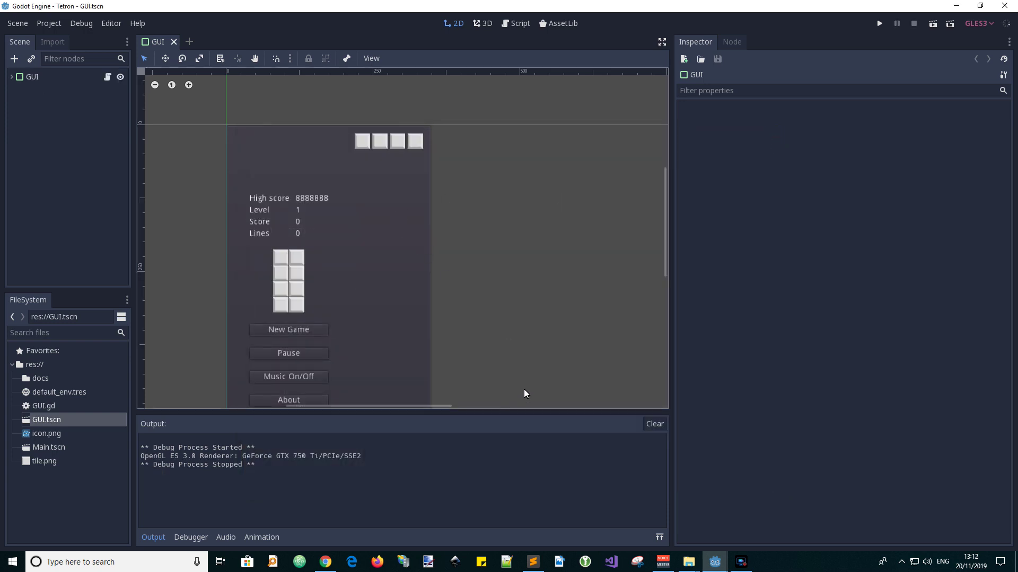
Step: Resize the GUI control to end just below the About button and rerun the scene
{"action": "scroll", "coordinate": [589, 288], "scroll_direction": "down", "scroll_amount": 1}
{"action": "left_click_drag", "start_coordinate": [665, 237], "coordinate": [652, 262]}
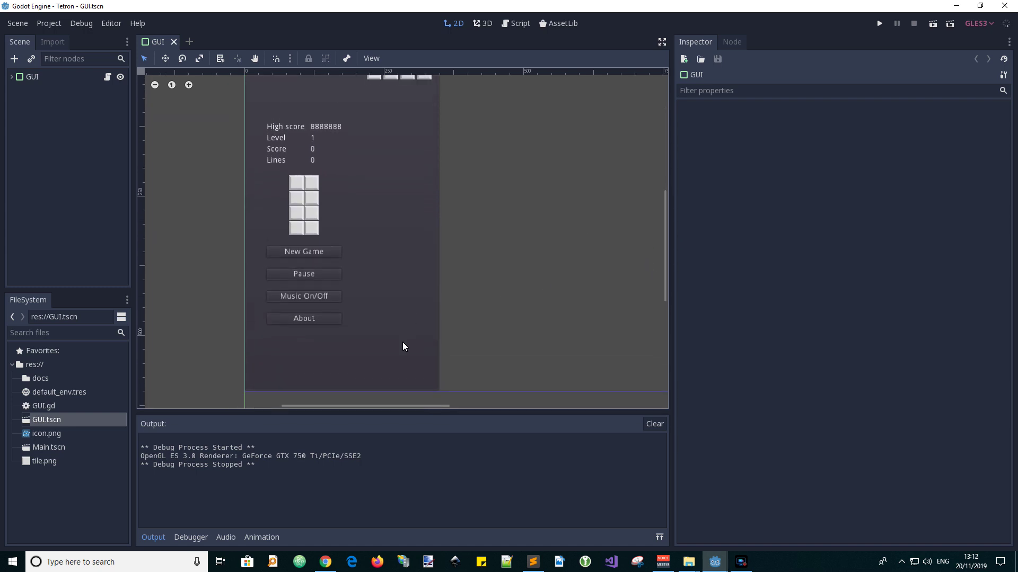
{"action": "left_click", "coordinate": [20, 76]}
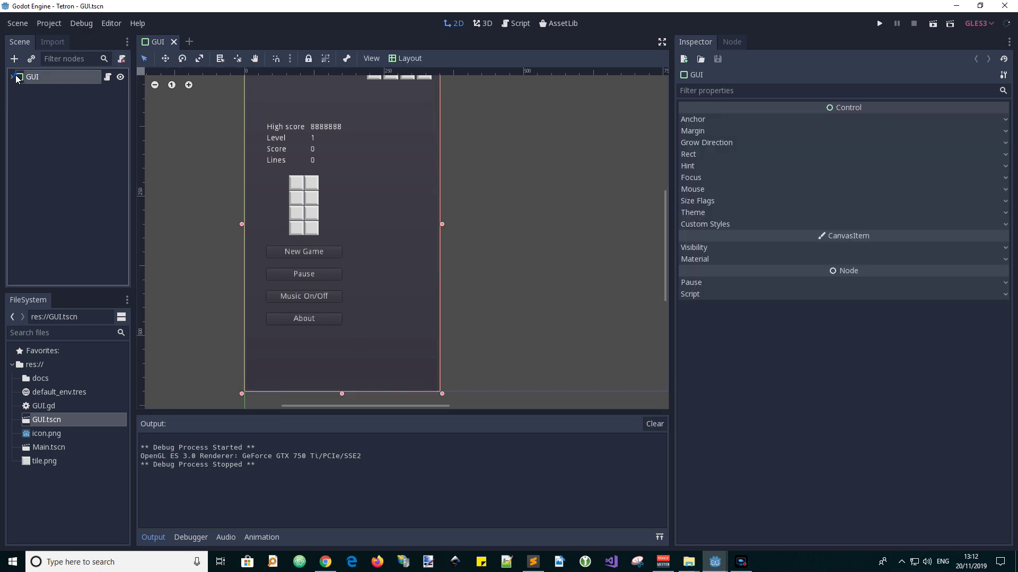
{"action": "left_click", "coordinate": [392, 366]}
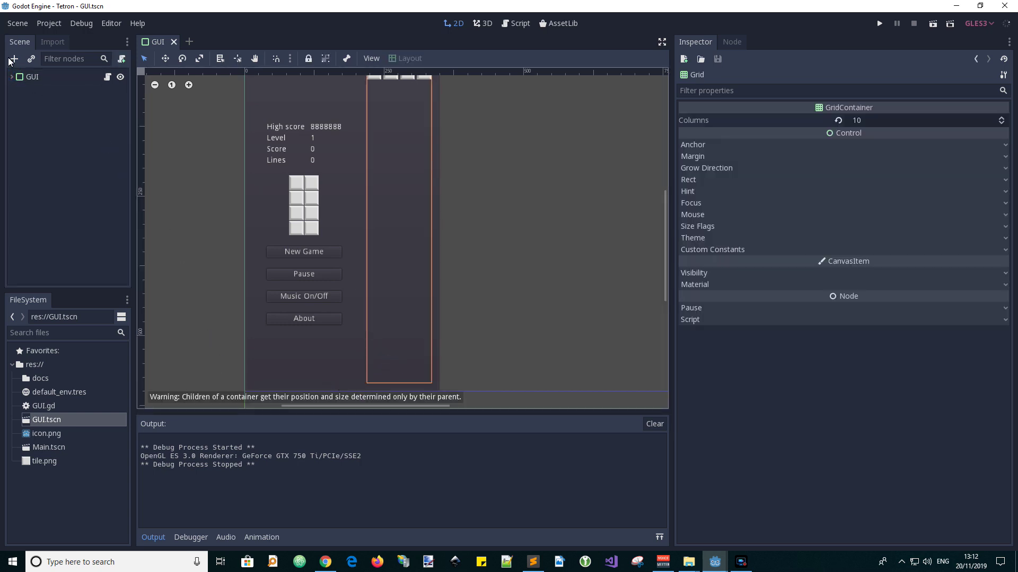
{"action": "left_click", "coordinate": [31, 77]}
{"action": "left_click_drag", "start_coordinate": [342, 394], "coordinate": [343, 268]}
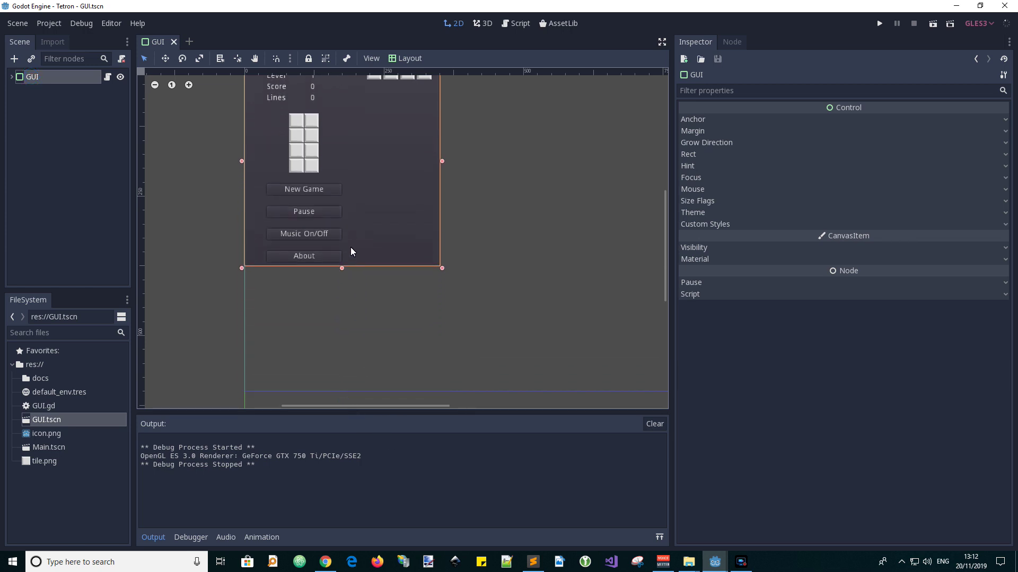
{"action": "left_click_drag", "start_coordinate": [665, 270], "coordinate": [660, 250]}
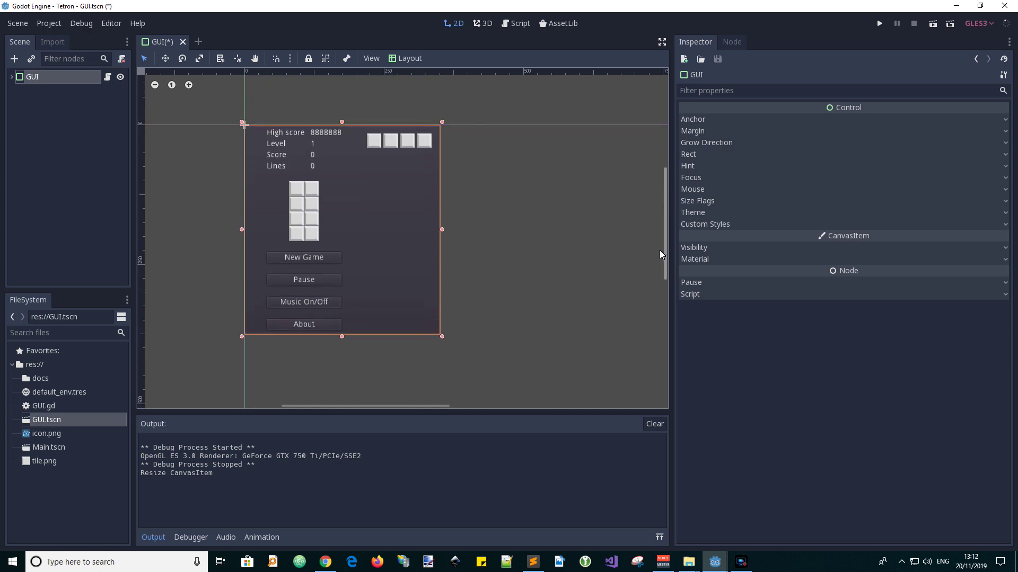
{"action": "left_click", "coordinate": [933, 23]}
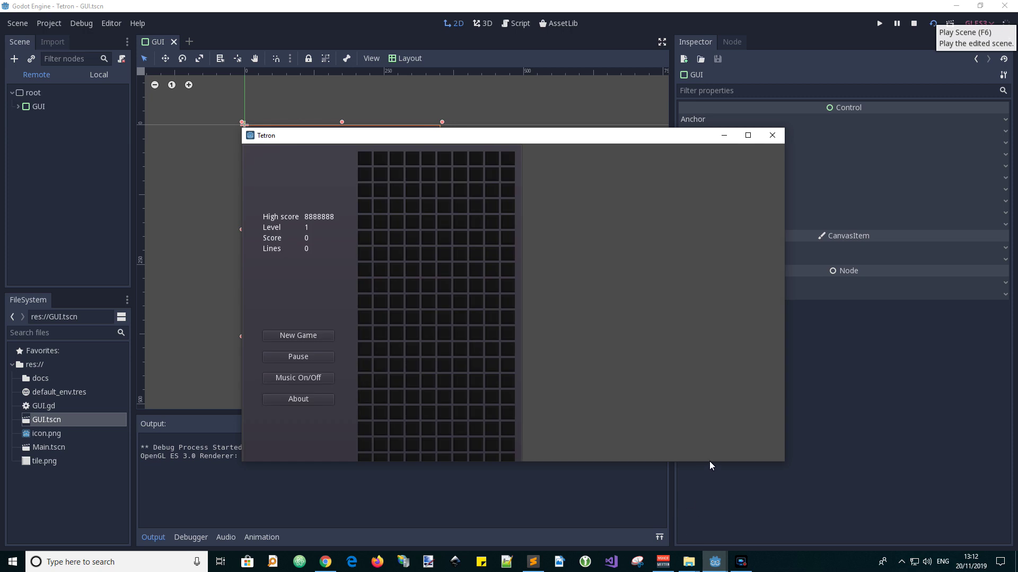
Step: Make the running Tetron window taller and narrower, close it, and open the Project menu
{"action": "left_click_drag", "start_coordinate": [709, 464], "coordinate": [728, 529]}
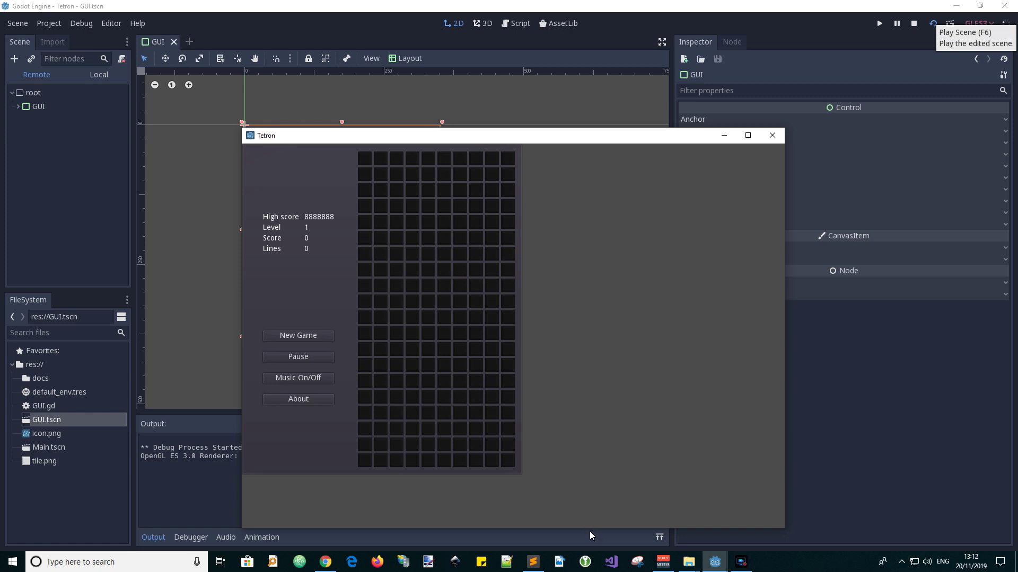
{"action": "left_click_drag", "start_coordinate": [786, 431], "coordinate": [564, 410]}
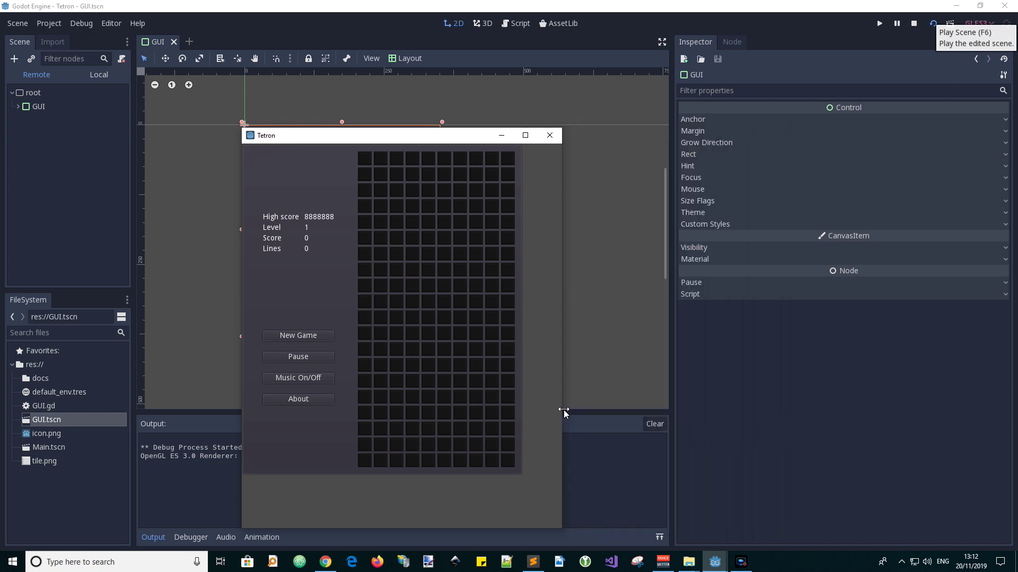
{"action": "left_click", "coordinate": [549, 135]}
{"action": "left_click", "coordinate": [49, 26]}
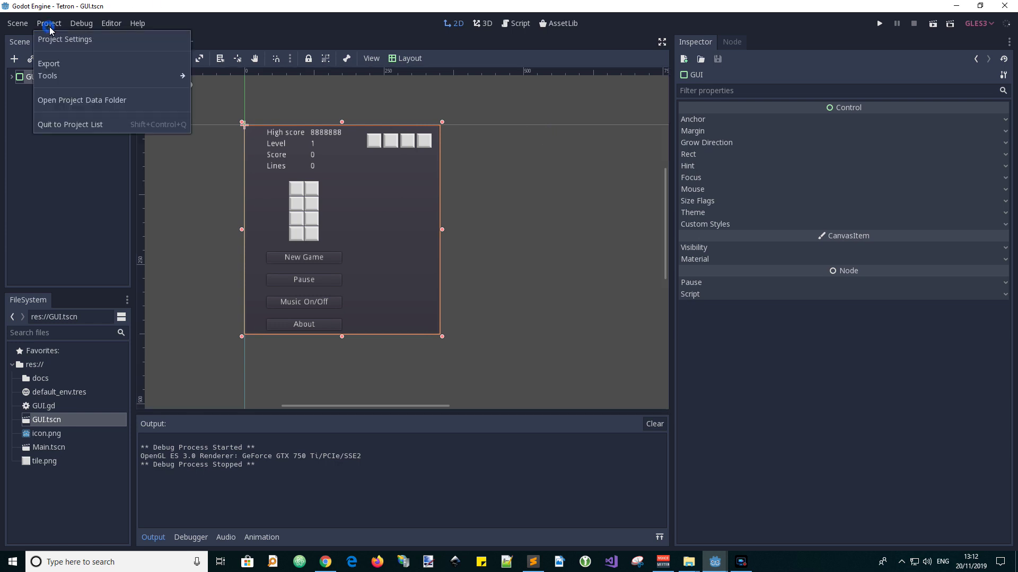
Step: Set Display > Window to width 600, height 1024 and portrait handheld orientation
{"action": "left_click", "coordinate": [66, 40]}
{"action": "left_click_drag", "start_coordinate": [206, 203], "coordinate": [211, 276]}
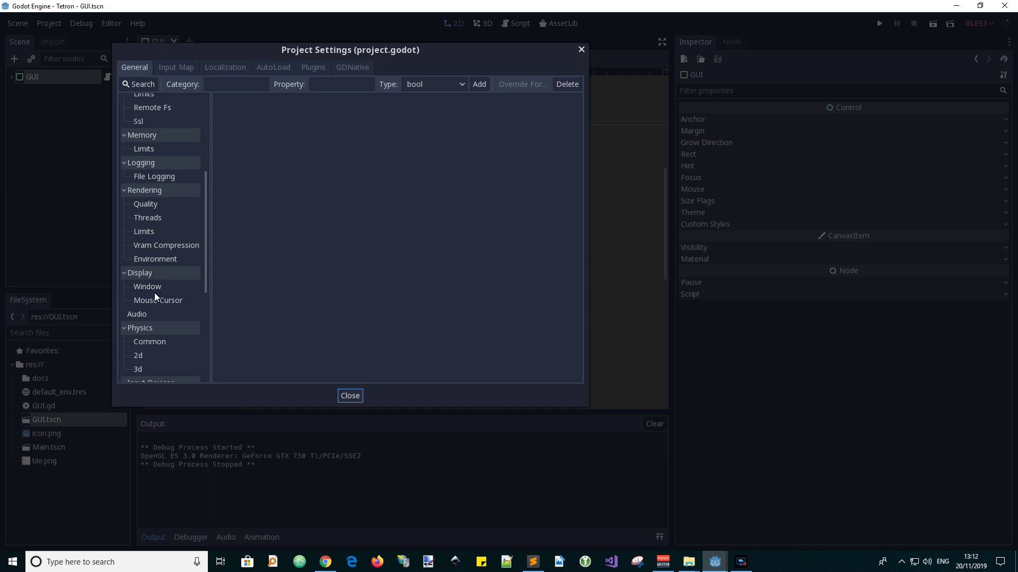
{"action": "left_click", "coordinate": [148, 287]}
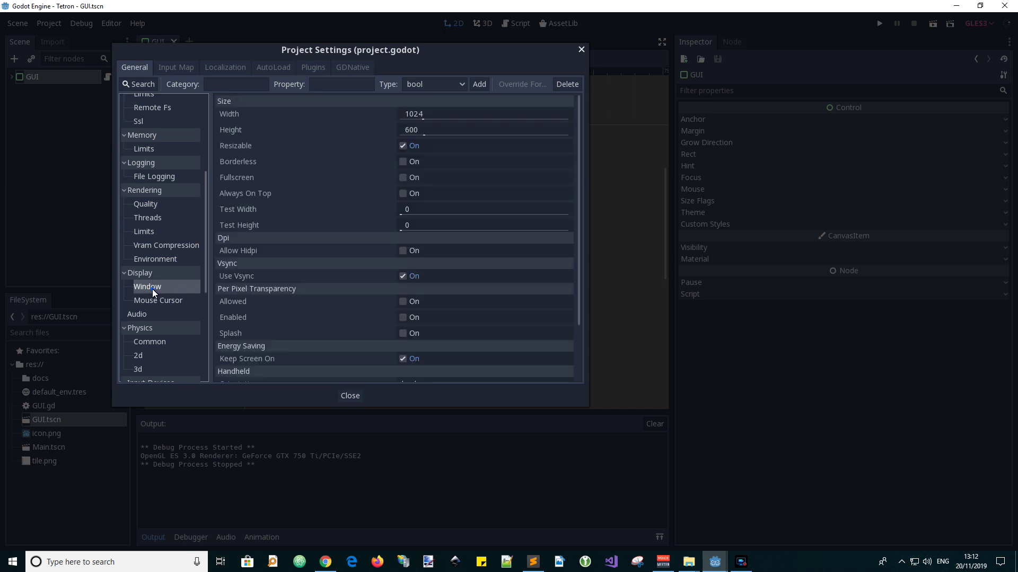
{"action": "left_click", "coordinate": [433, 113]}
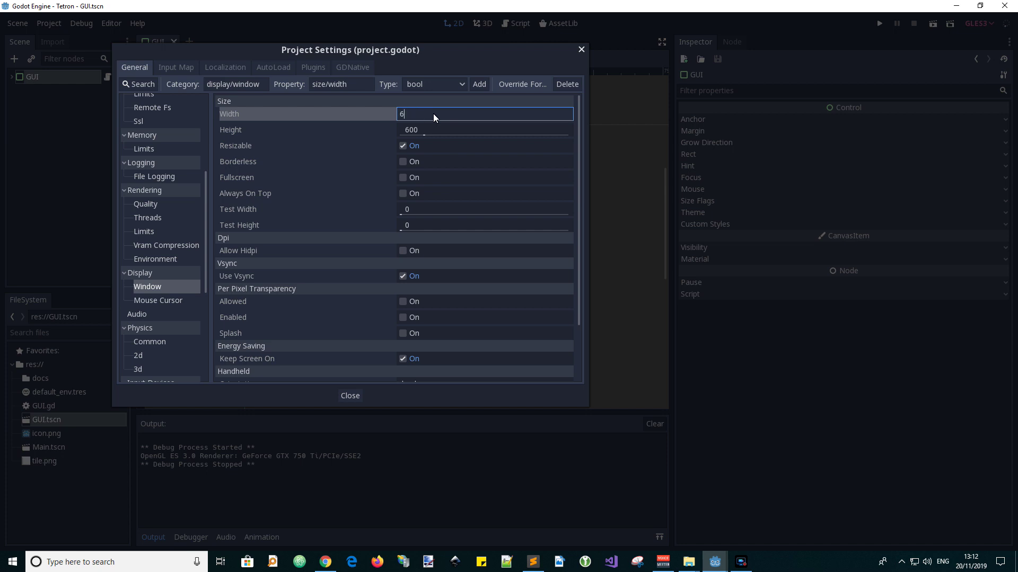
{"action": "left_click", "coordinate": [423, 132]}
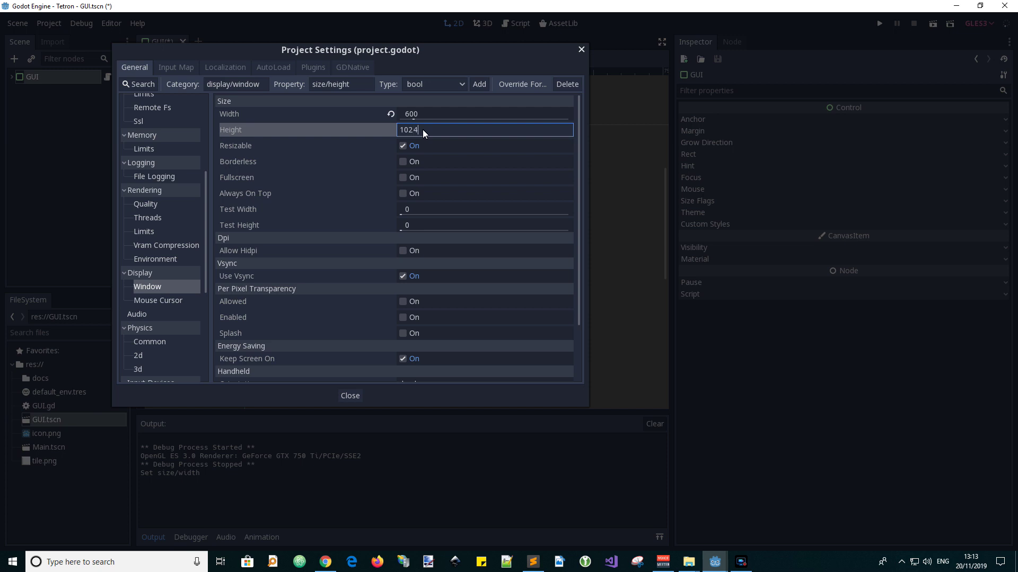
{"action": "key", "text": "Return"}
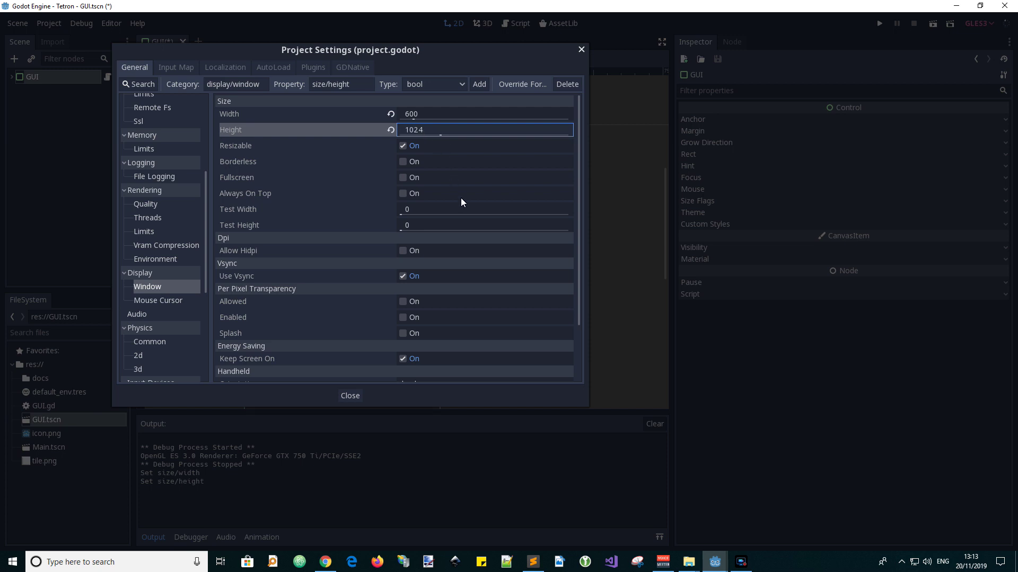
{"action": "scroll", "coordinate": [461, 226], "scroll_direction": "down", "scroll_amount": 3}
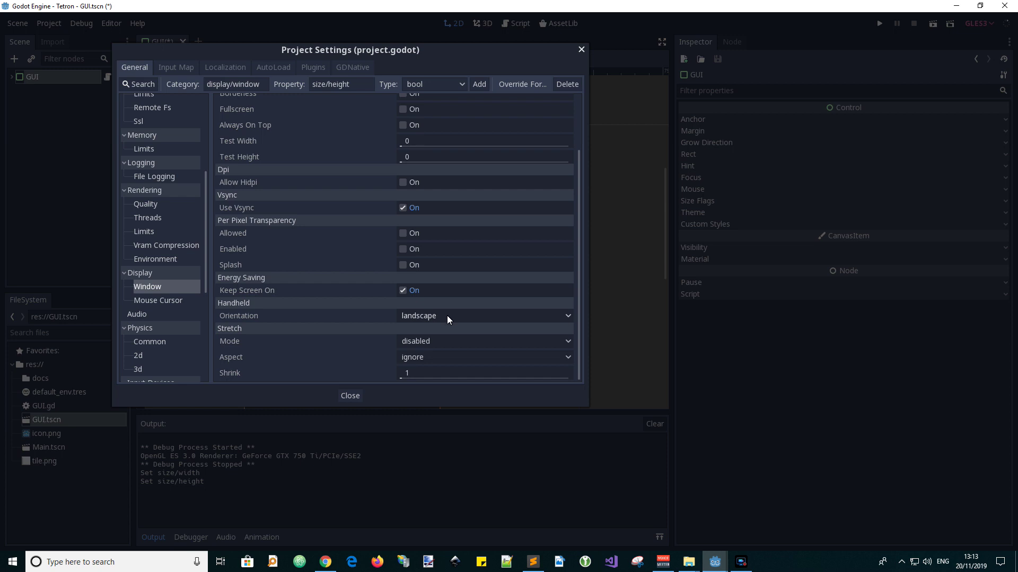
{"action": "left_click", "coordinate": [568, 315]}
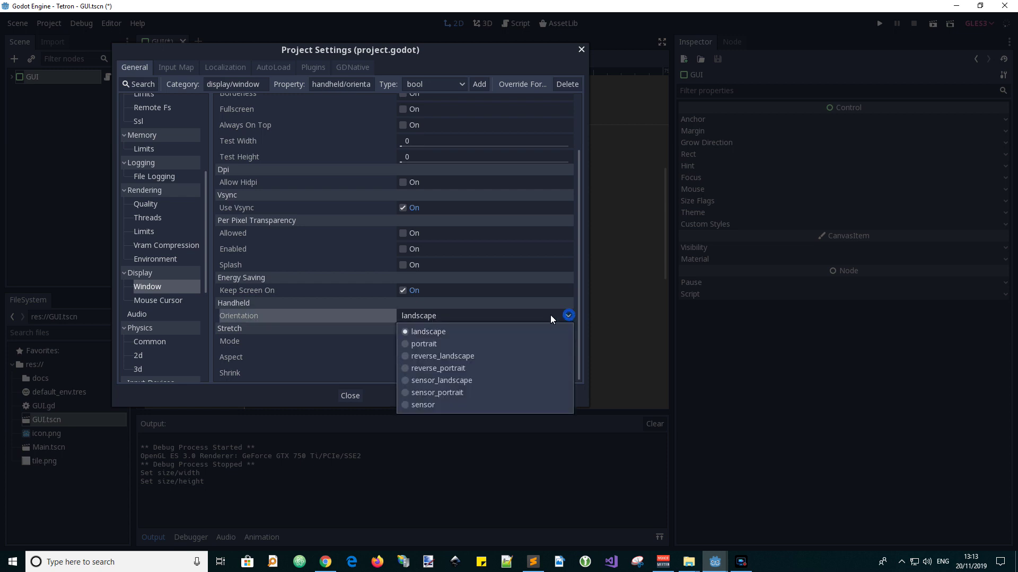
{"action": "left_click", "coordinate": [406, 343]}
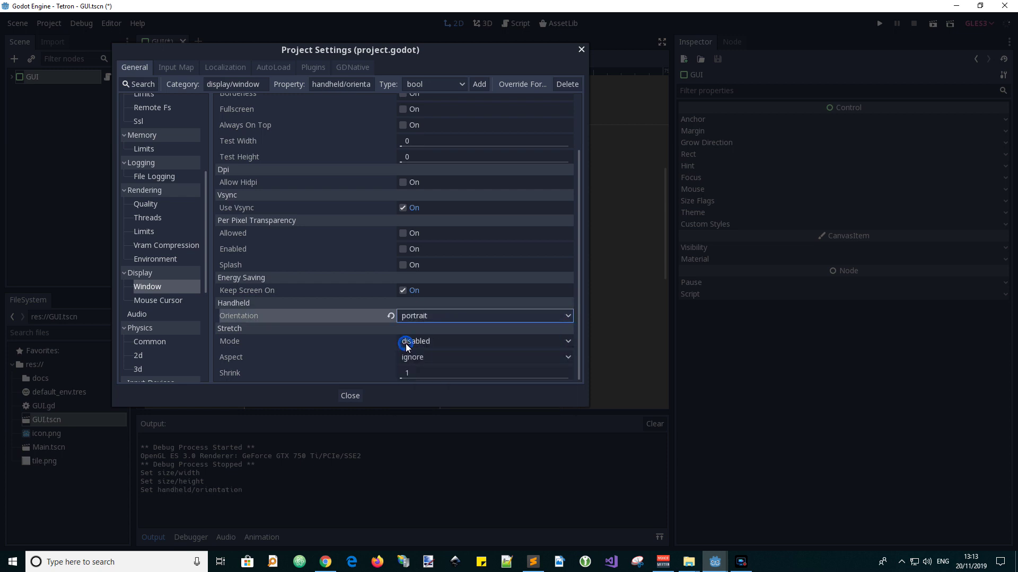
{"action": "left_click", "coordinate": [349, 395]}
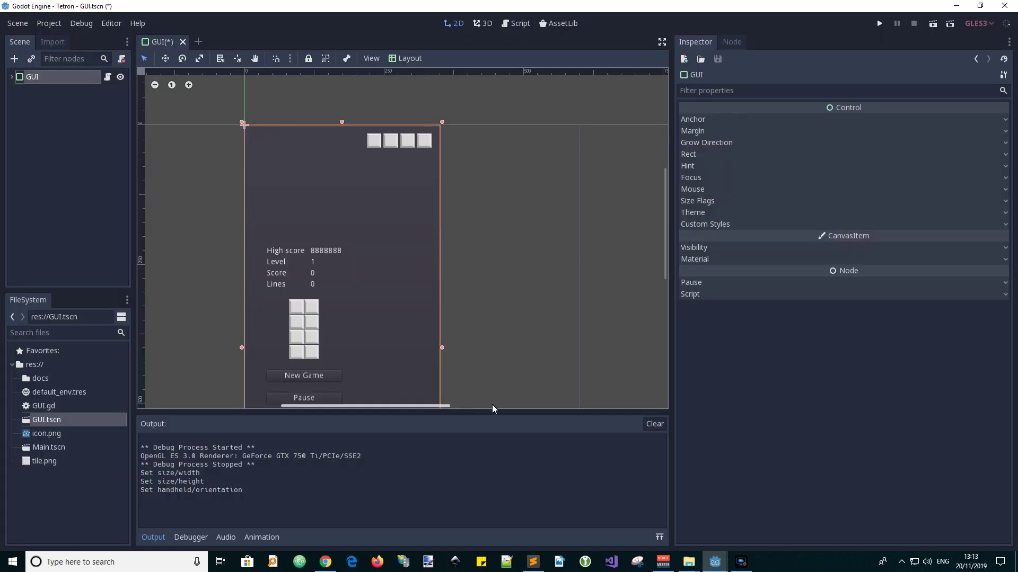
{"action": "left_click", "coordinate": [662, 273]}
{"action": "left_click_drag", "start_coordinate": [664, 280], "coordinate": [645, 288]}
{"action": "left_click", "coordinate": [933, 25]}
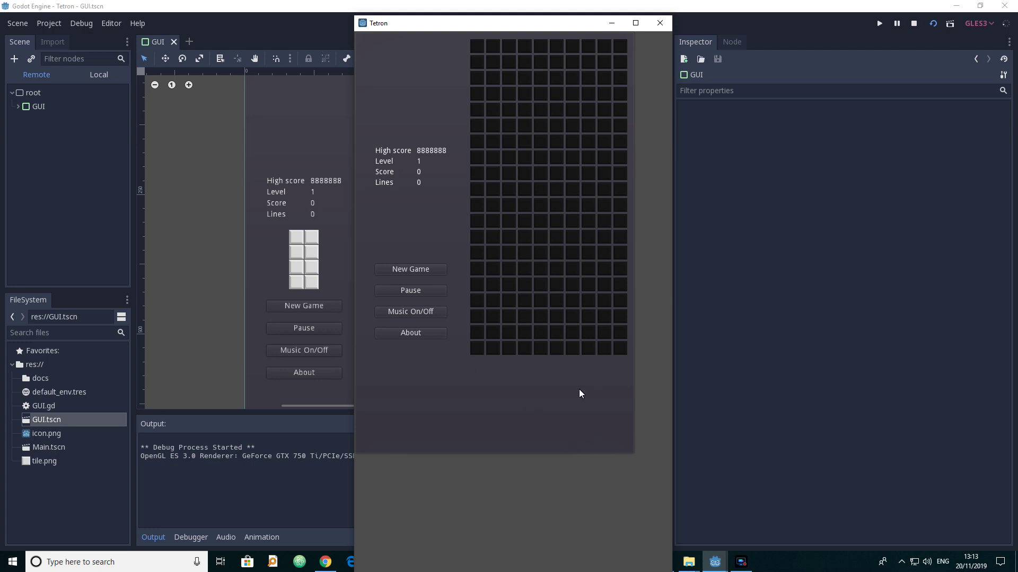
{"action": "left_click", "coordinate": [660, 23]}
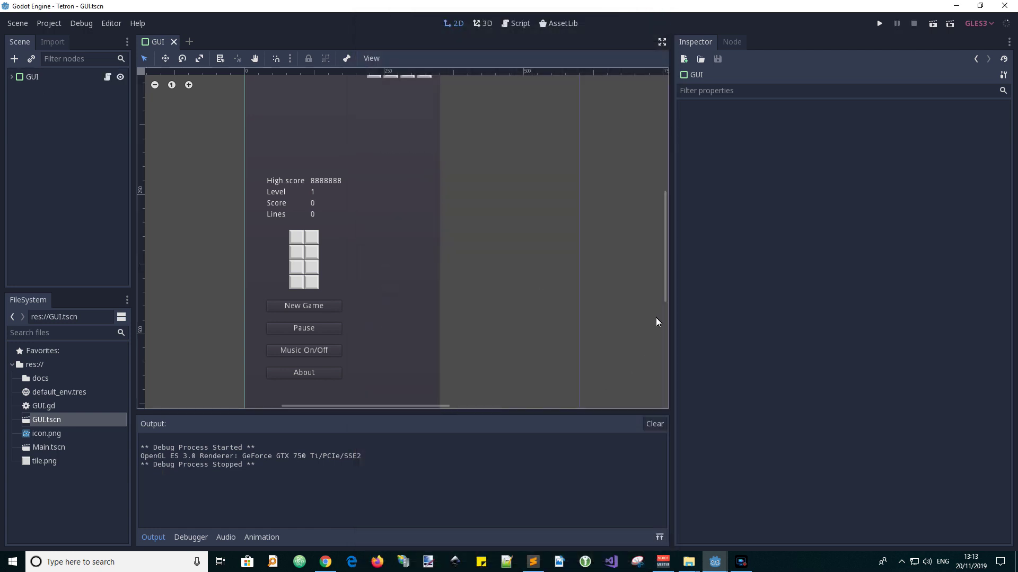
Step: Undo the accidental GUI move and resize GUI so it ends just below About
{"action": "left_click_drag", "start_coordinate": [662, 291], "coordinate": [659, 330]}
{"action": "left_click", "coordinate": [388, 383]}
{"action": "left_click_drag", "start_coordinate": [342, 382], "coordinate": [348, 128]}
{"action": "key", "text": "ctrl+z"}
{"action": "left_click_drag", "start_coordinate": [666, 256], "coordinate": [662, 193]}
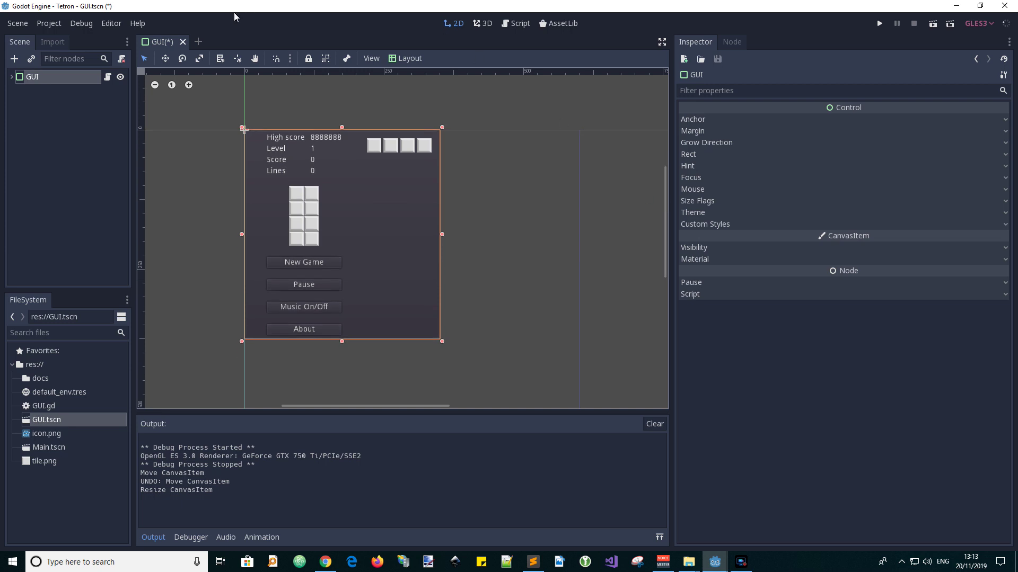
Step: Change the GUI root node's type from Control to CenterContainer
{"action": "right_click", "coordinate": [29, 78]}
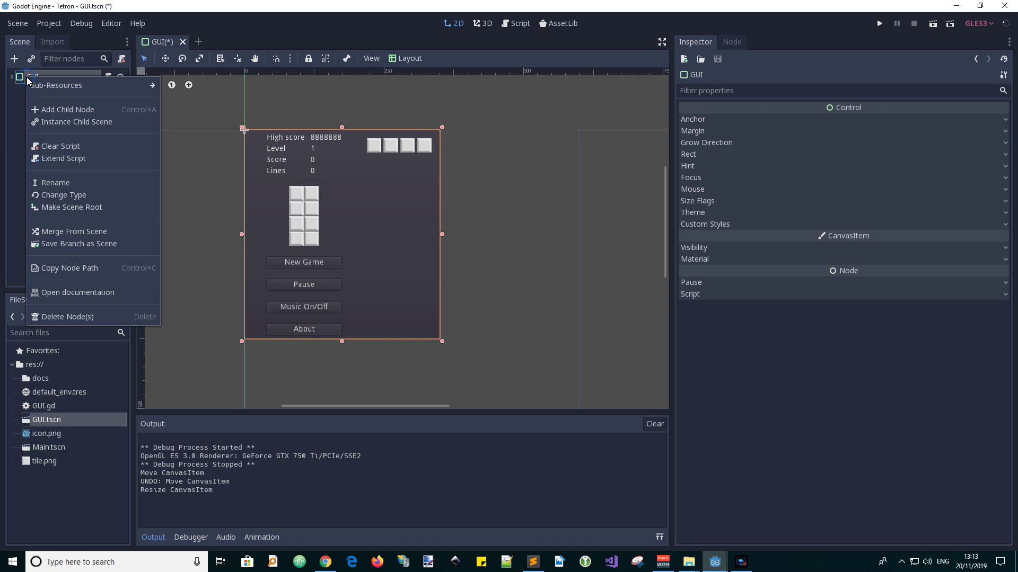
{"action": "left_click", "coordinate": [59, 197]}
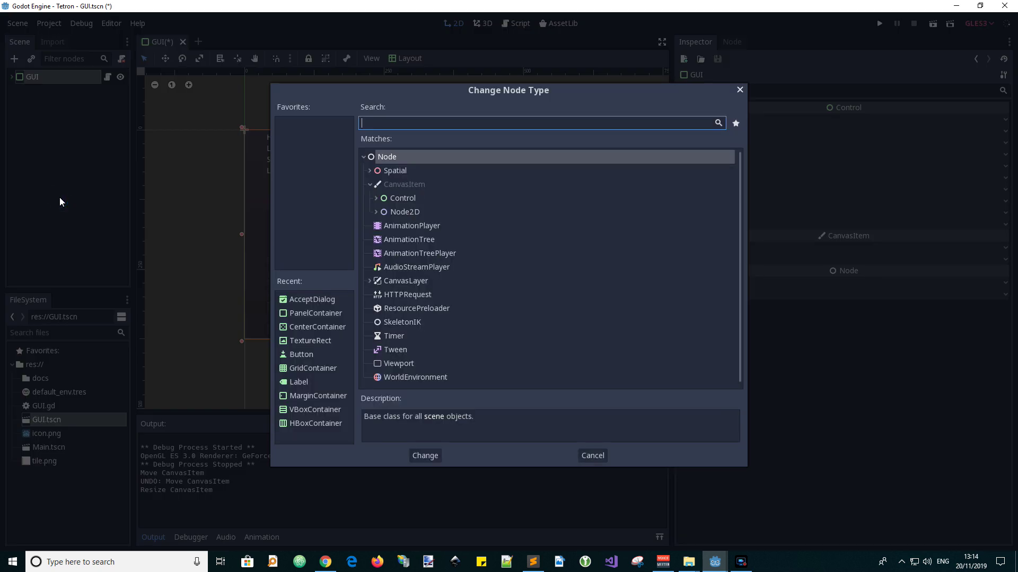
{"action": "left_click", "coordinate": [327, 327]}
{"action": "left_click", "coordinate": [430, 457]}
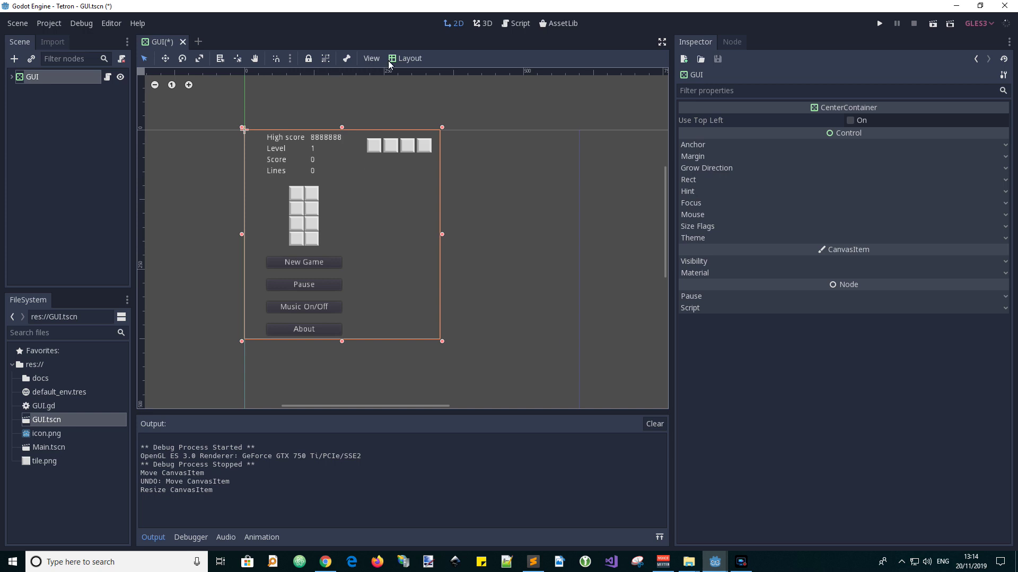
{"action": "left_click", "coordinate": [403, 59]}
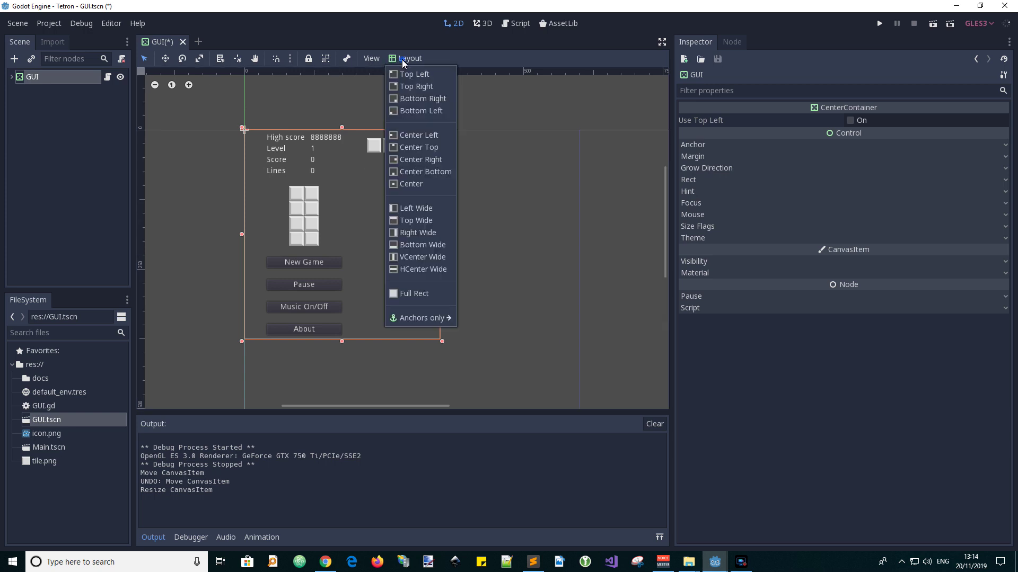
Step: Make the CenterContainer fill the screen and add a PanelContainer child under GUI
{"action": "left_click", "coordinate": [397, 293]}
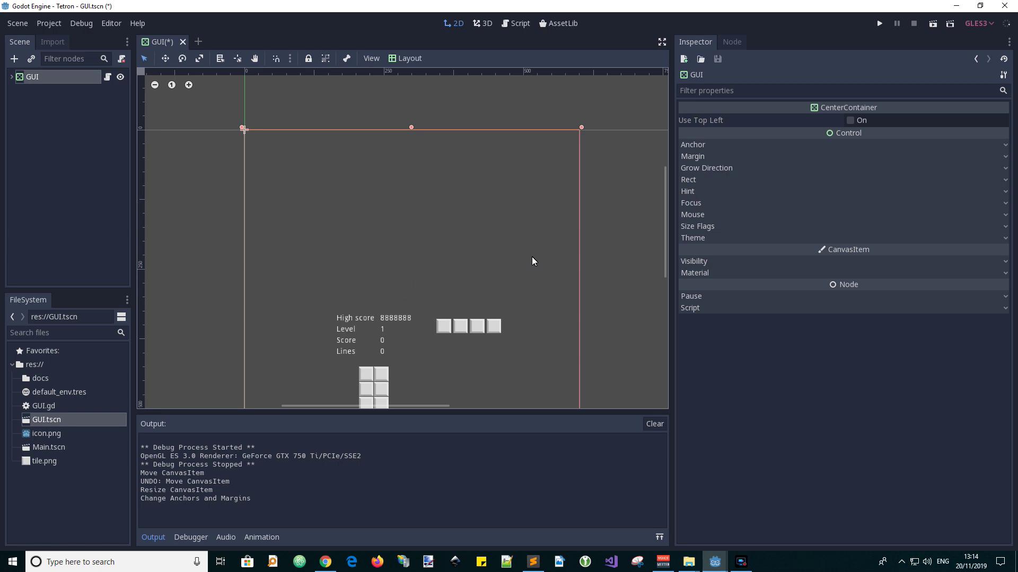
{"action": "left_click_drag", "start_coordinate": [664, 232], "coordinate": [678, 286]}
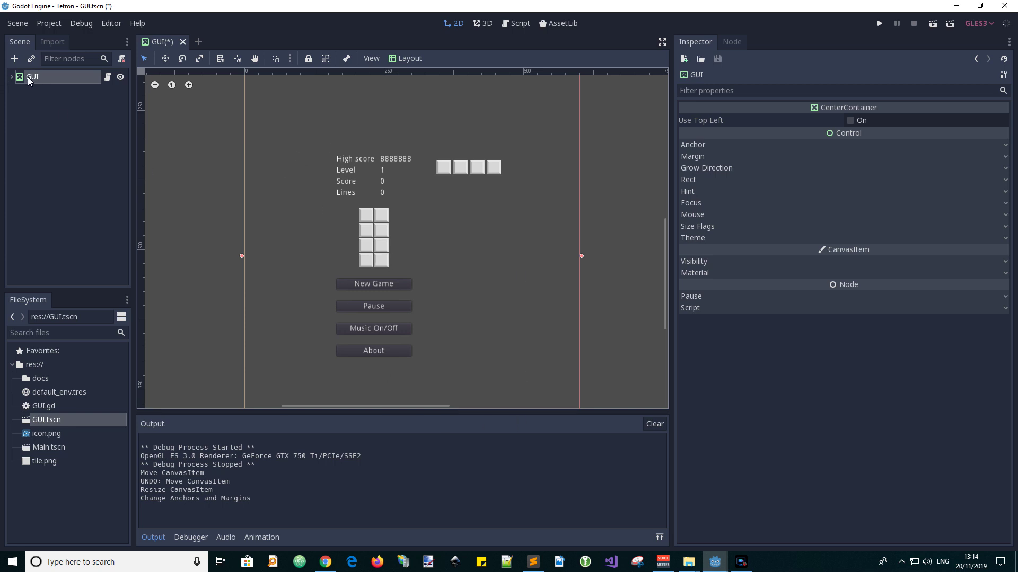
{"action": "left_click", "coordinate": [15, 58]}
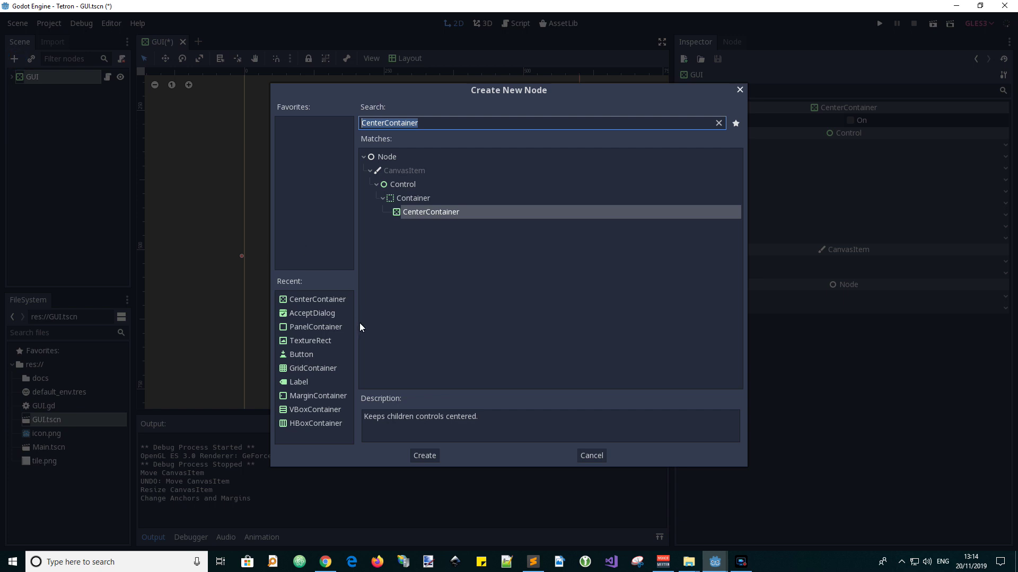
{"action": "left_click", "coordinate": [323, 327]}
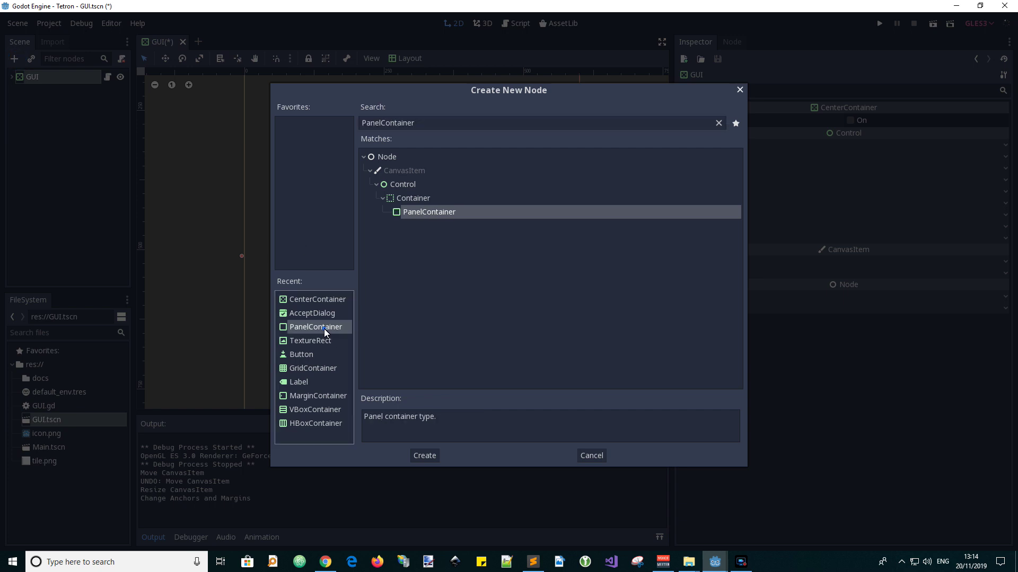
{"action": "left_click", "coordinate": [426, 457]}
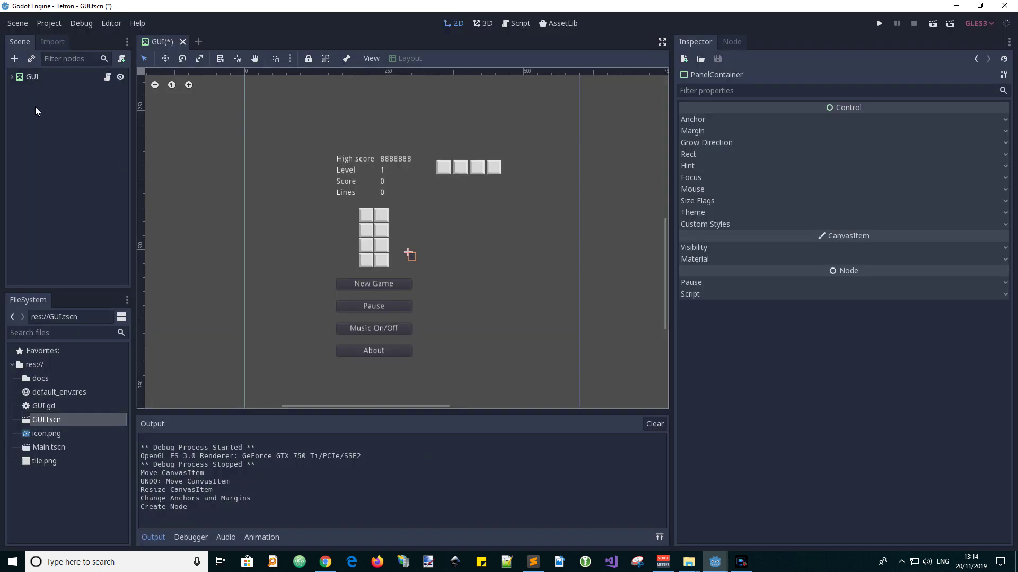
Step: Rename the PanelContainer to Panel, move HBoxContainer inside it, and run the scene
{"action": "left_click", "coordinate": [12, 77]}
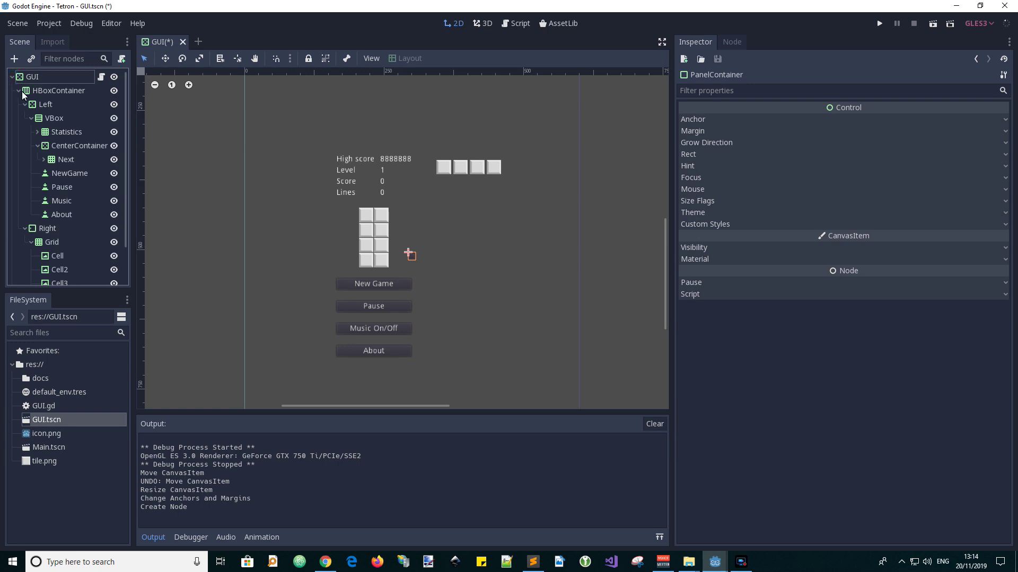
{"action": "left_click", "coordinate": [19, 91]}
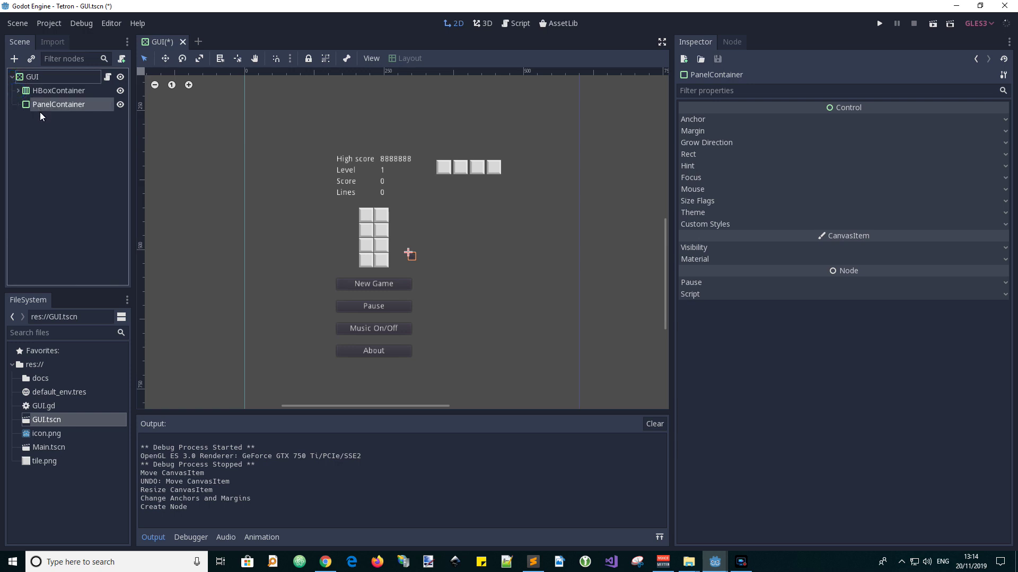
{"action": "double_click", "coordinate": [85, 104]}
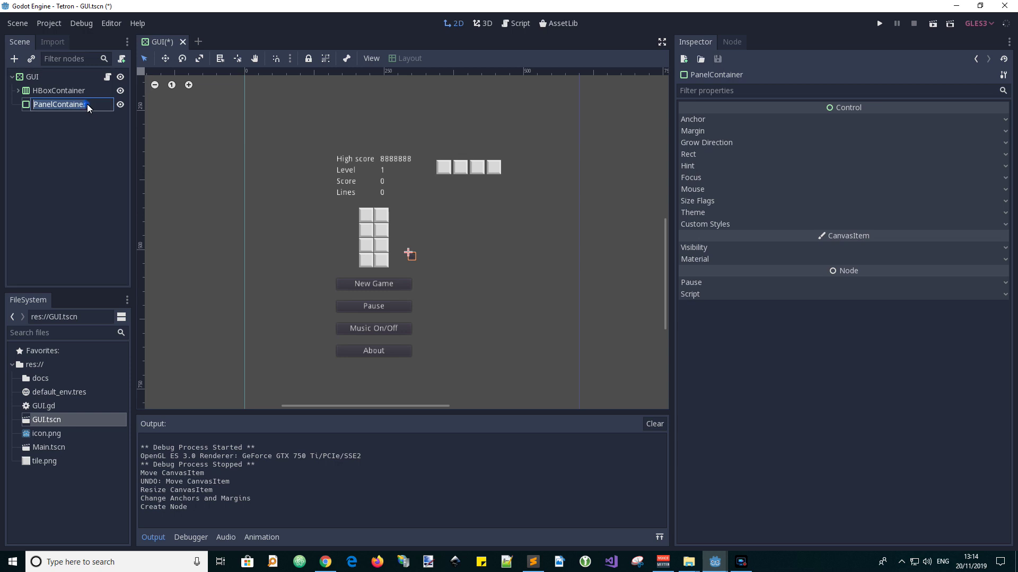
{"action": "left_click", "coordinate": [89, 107]}
{"action": "key", "text": "BackSpace"}
{"action": "key", "text": "BackSpace"}
{"action": "key", "text": "BackSpace"}
{"action": "key", "text": "BackSpace"}
{"action": "key", "text": "BackSpace"}
{"action": "key", "text": "BackSpace"}
{"action": "key", "text": "BackSpace"}
{"action": "key", "text": "BackSpace"}
{"action": "key", "text": "Return"}
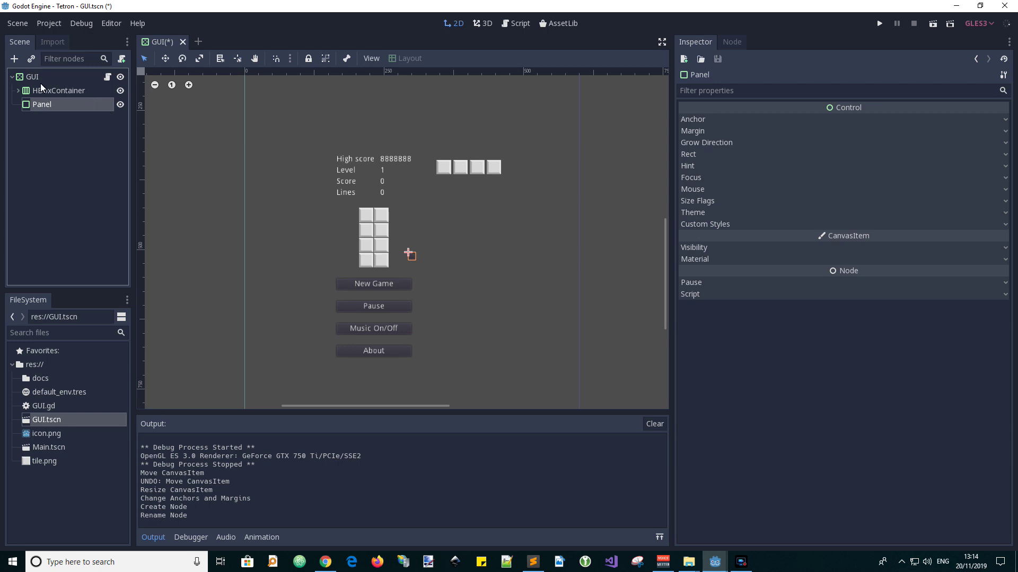
{"action": "left_click_drag", "start_coordinate": [42, 90], "coordinate": [32, 105]}
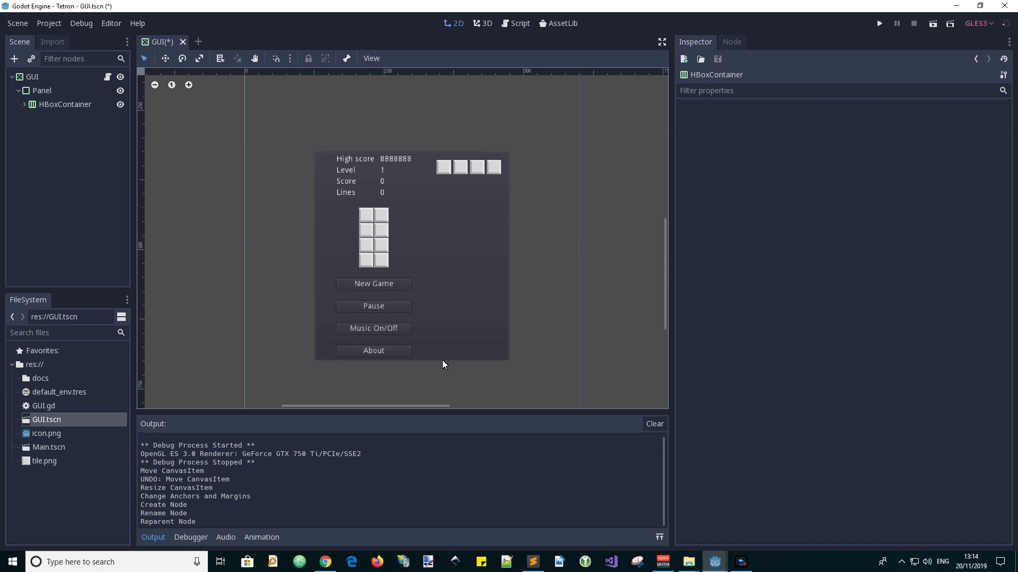
{"action": "left_click", "coordinate": [933, 24]}
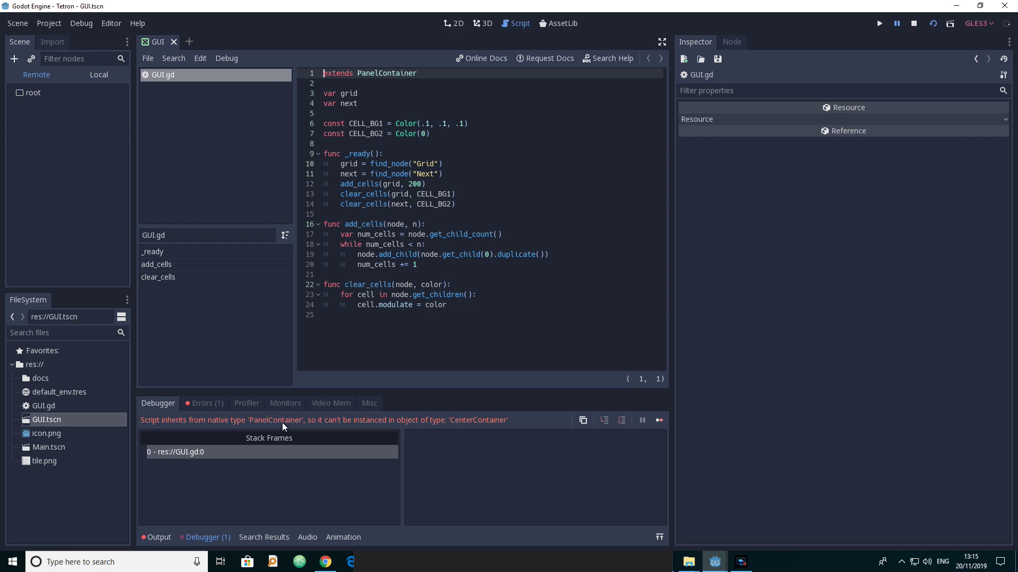
Step: Stop the game, change GUI.gd line 1 to 'extends CenterContainer', and rerun the scene
{"action": "left_click", "coordinate": [915, 23]}
{"action": "left_click", "coordinate": [377, 73]}
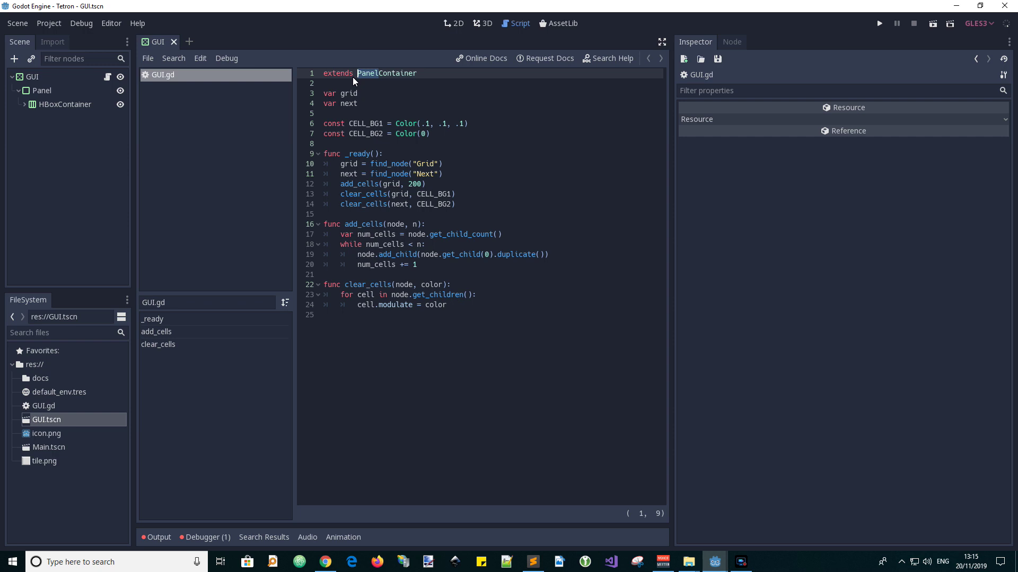
{"action": "key", "text": "BackSpace"}
{"action": "type", "text": "Center"}
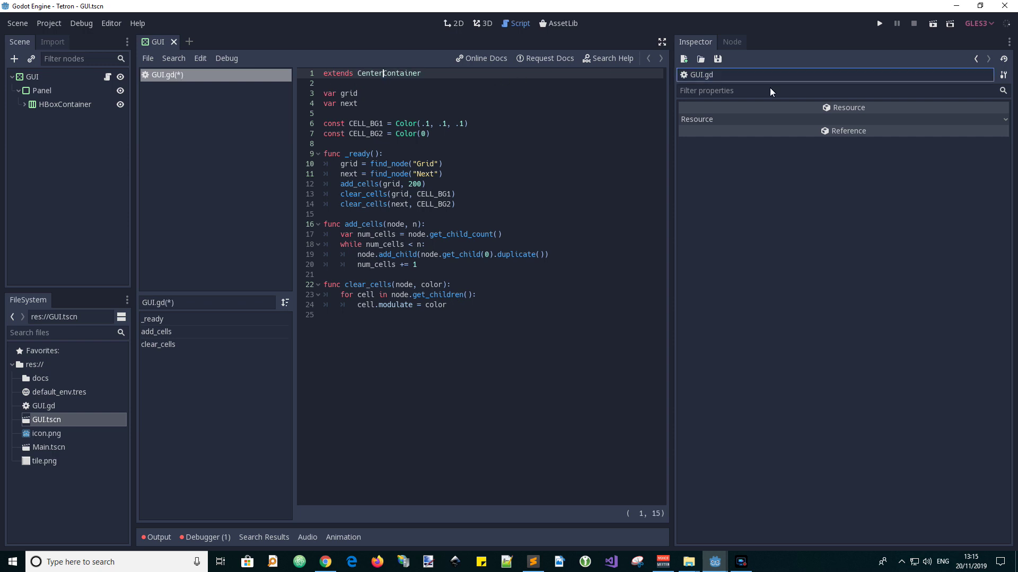
{"action": "left_click", "coordinate": [934, 26]}
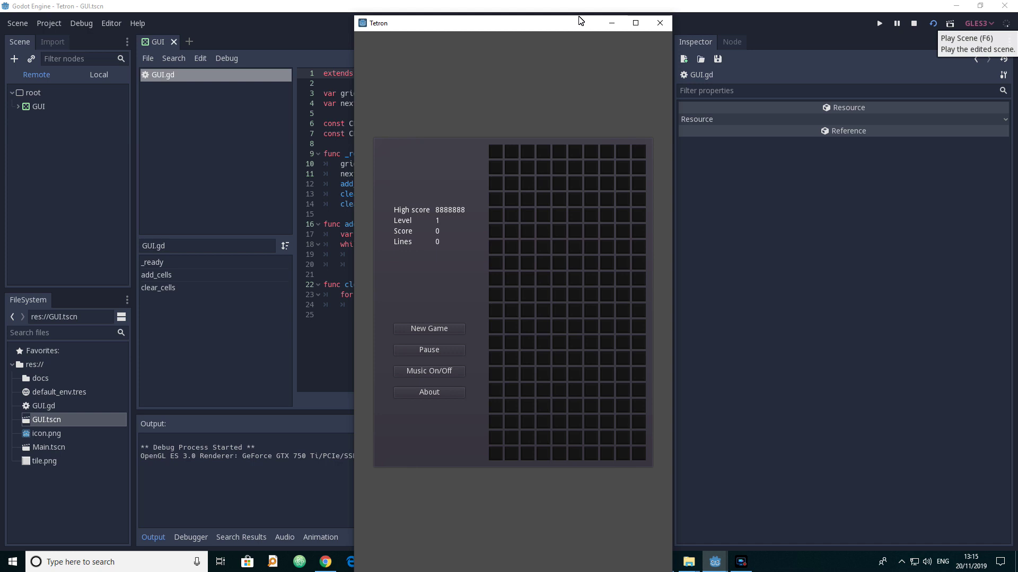
{"action": "left_click_drag", "start_coordinate": [580, 21], "coordinate": [652, 85]}
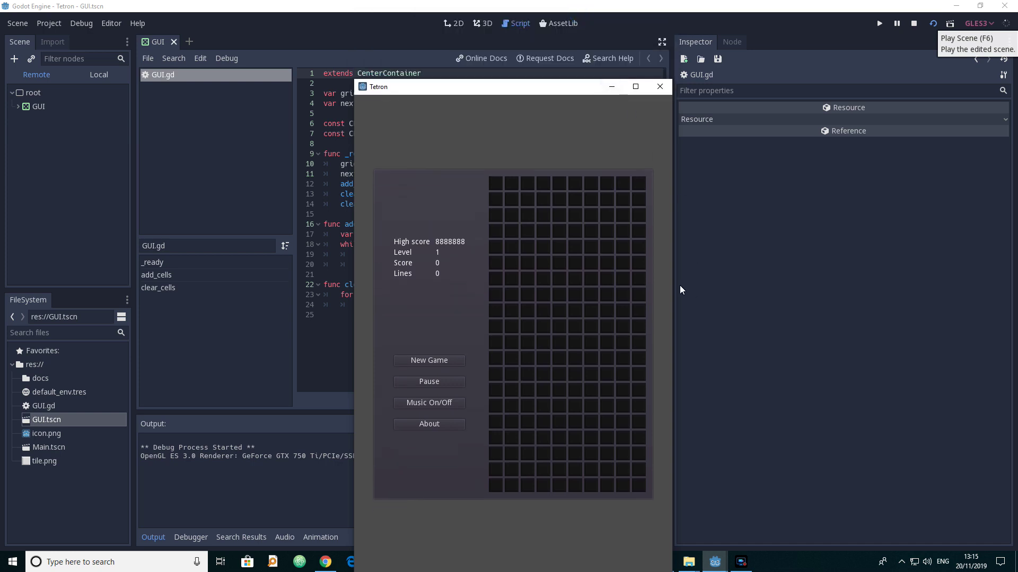
{"action": "left_click_drag", "start_coordinate": [672, 287], "coordinate": [730, 299]}
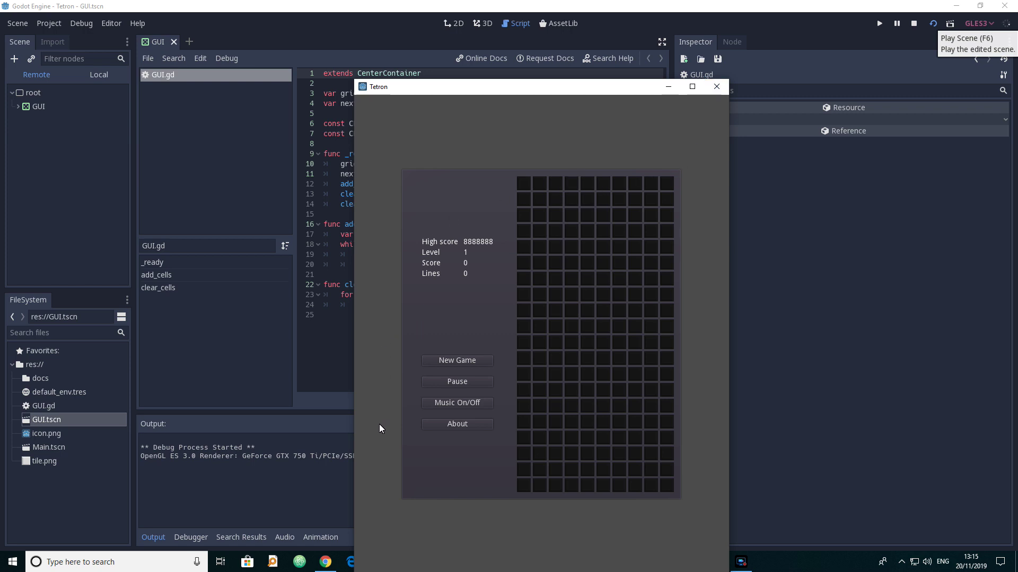
{"action": "left_click", "coordinate": [463, 424]}
{"action": "left_click", "coordinate": [718, 90]}
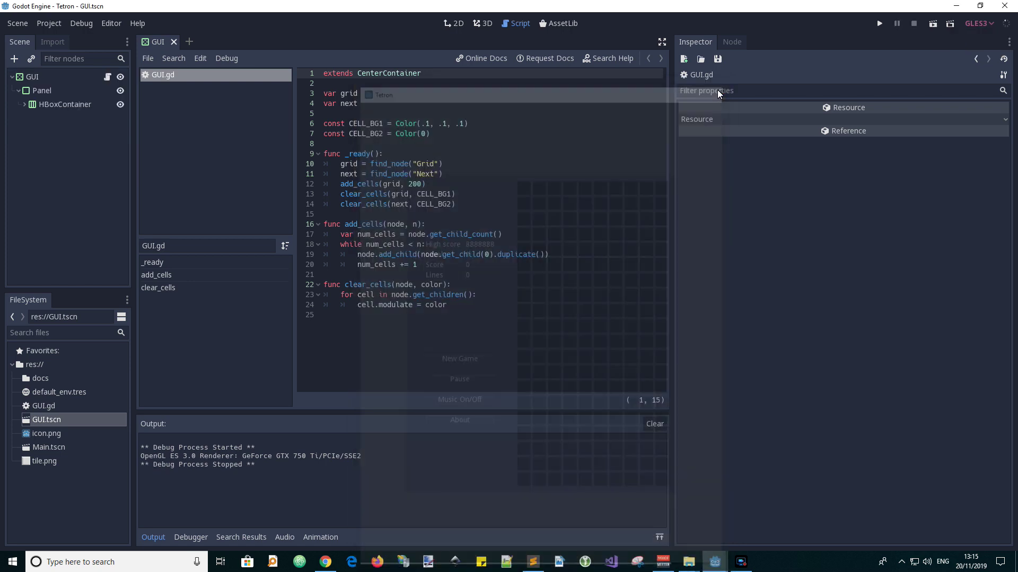
Step: Expand HBoxContainer, select the About button, and show its Signals list
{"action": "left_click", "coordinate": [25, 105]}
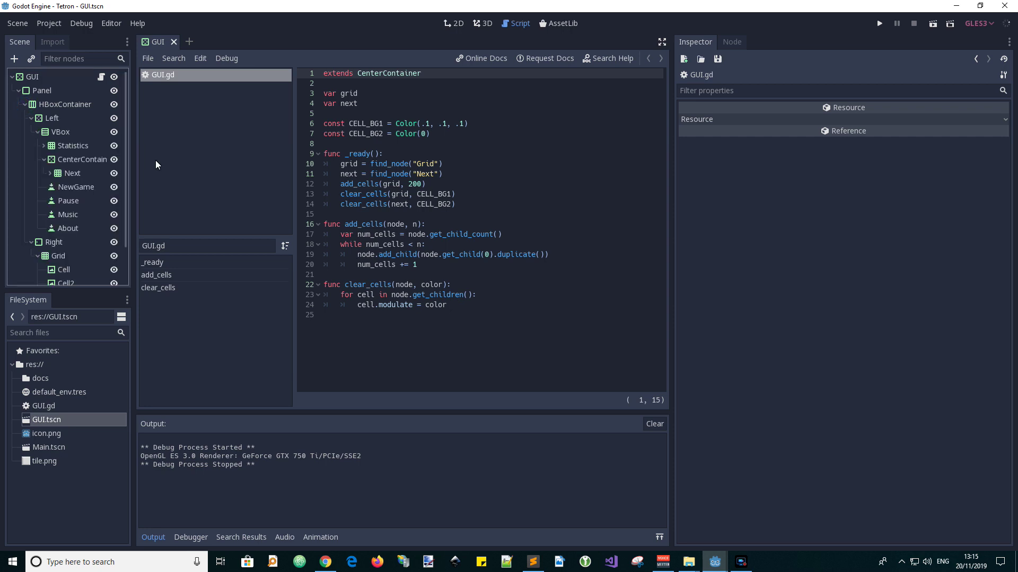
{"action": "scroll", "coordinate": [128, 185], "scroll_direction": "down", "scroll_amount": 1}
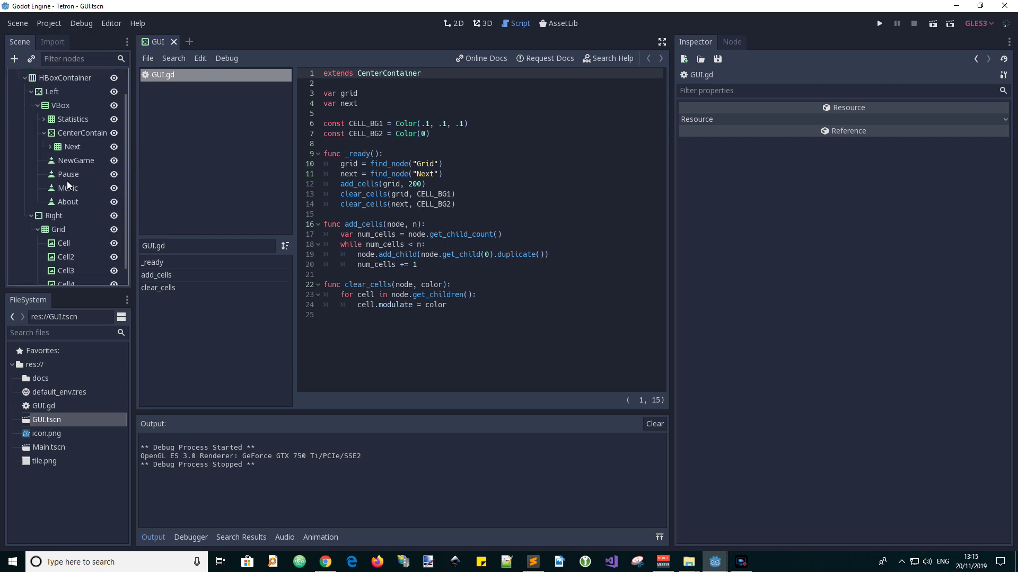
{"action": "left_click", "coordinate": [74, 204]}
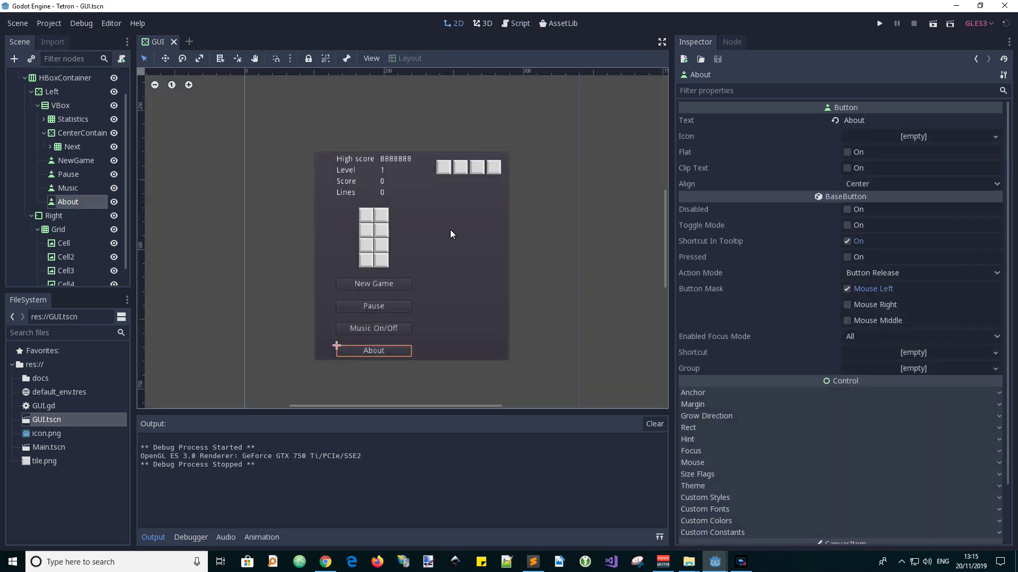
{"action": "left_click", "coordinate": [731, 44]}
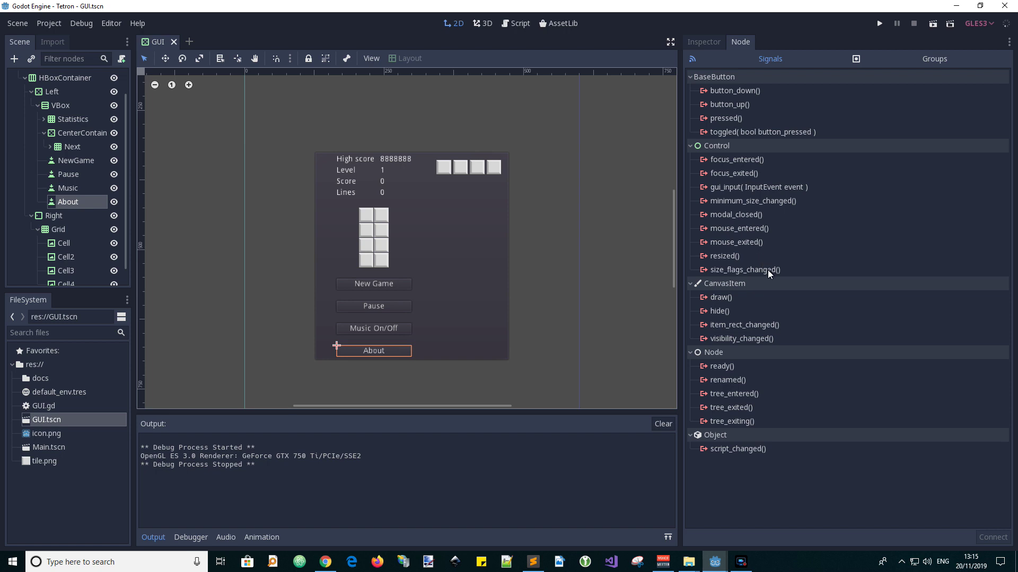
Step: Connect About's button_down() to GUI, creating the _on_About_button_down handler in GUI.gd
{"action": "double_click", "coordinate": [725, 92]}
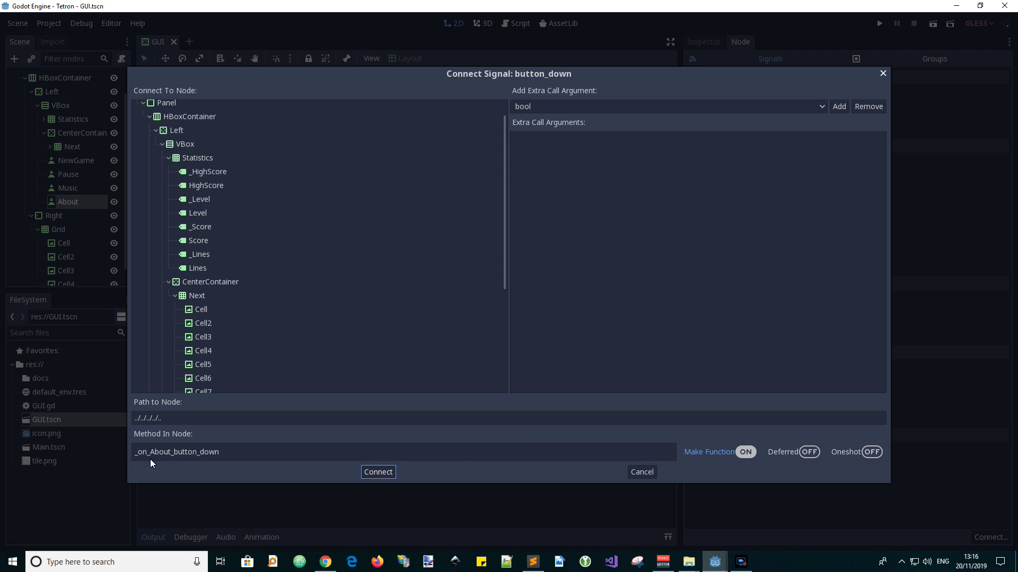
{"action": "left_click_drag", "start_coordinate": [224, 450], "coordinate": [138, 460]}
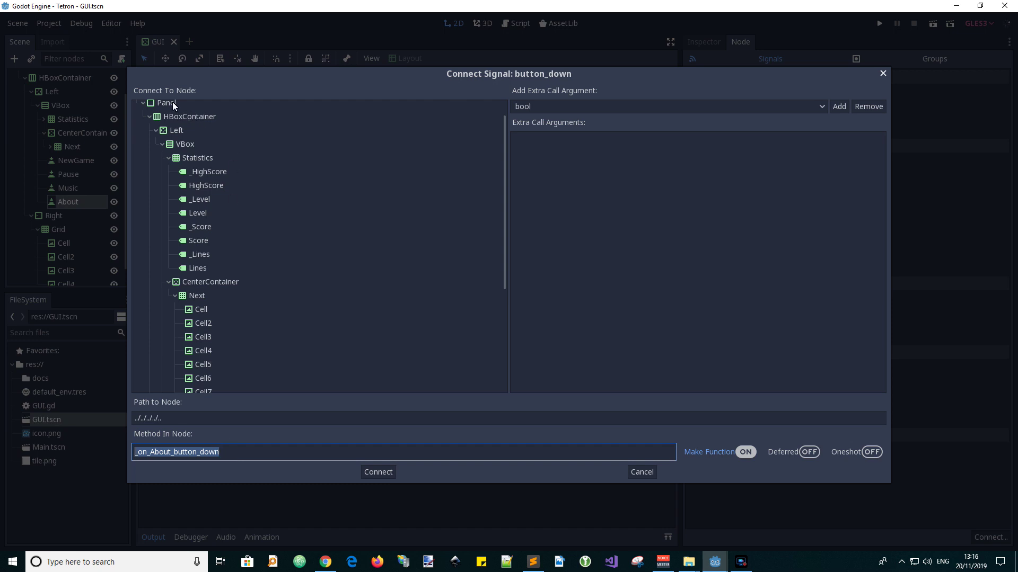
{"action": "scroll", "coordinate": [179, 105], "scroll_direction": "up", "scroll_amount": 1}
{"action": "left_click", "coordinate": [157, 109]}
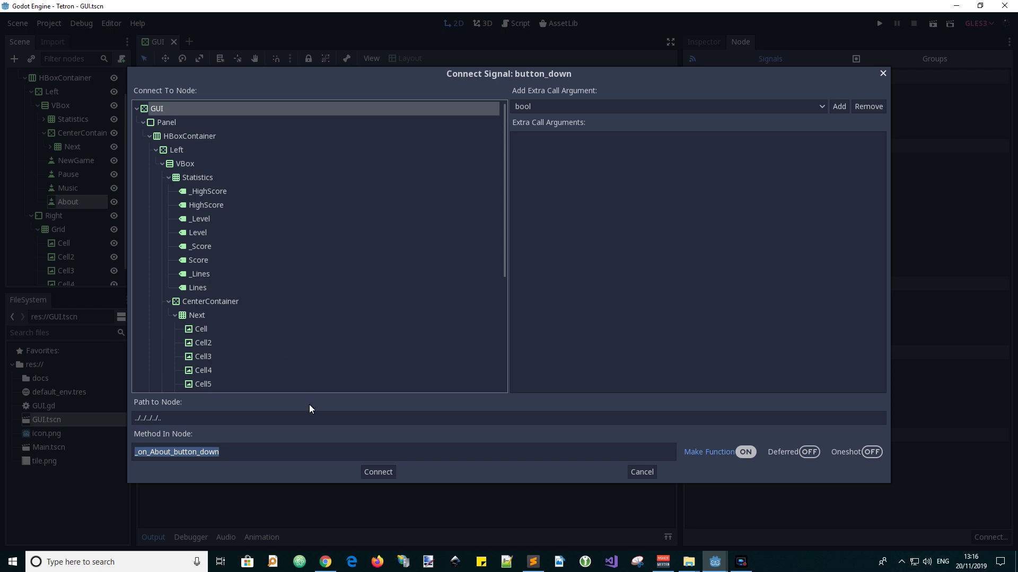
{"action": "left_click", "coordinate": [383, 472]}
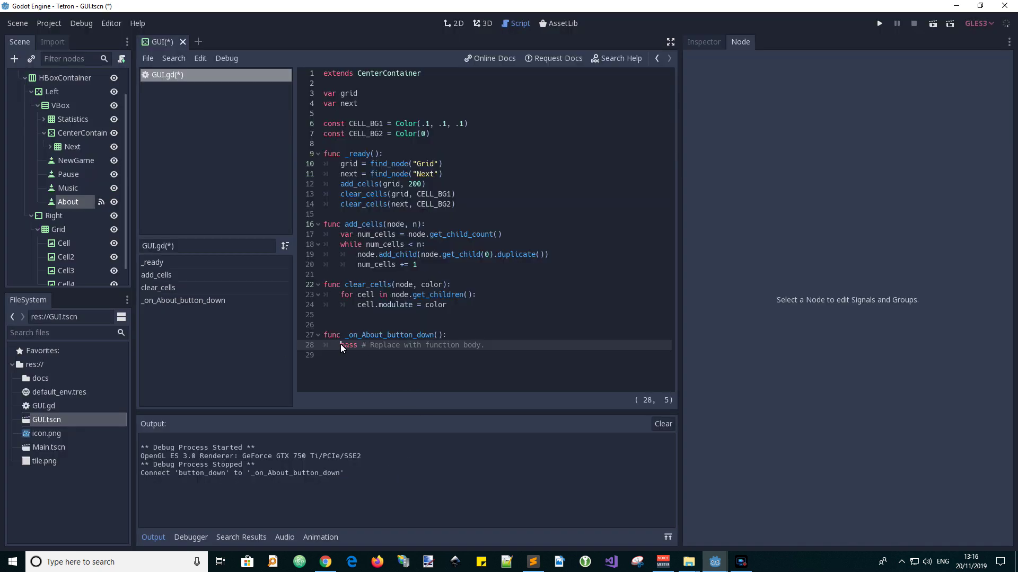
{"action": "left_click_drag", "start_coordinate": [455, 345], "coordinate": [312, 336]}
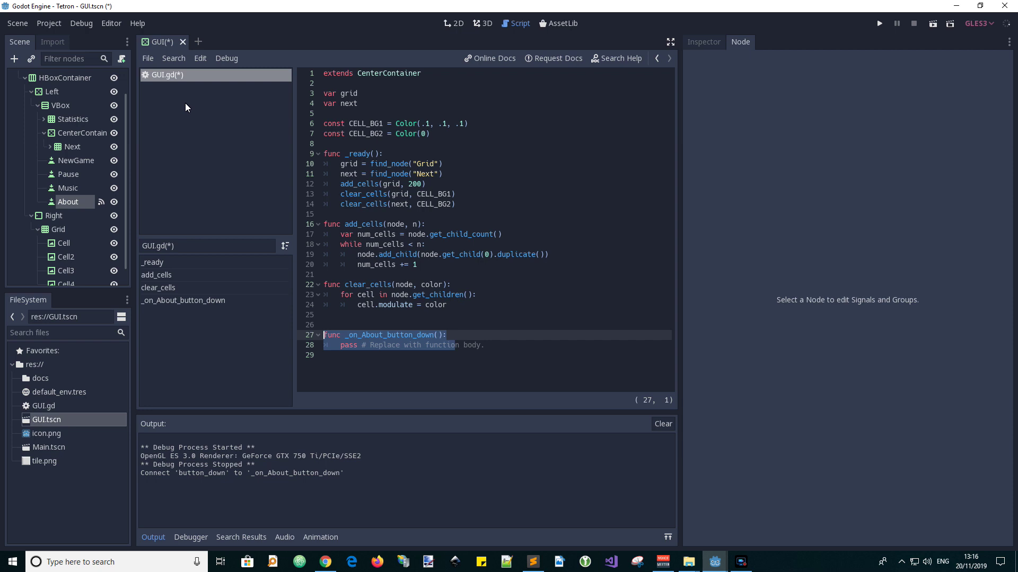
{"action": "left_click", "coordinate": [70, 160]}
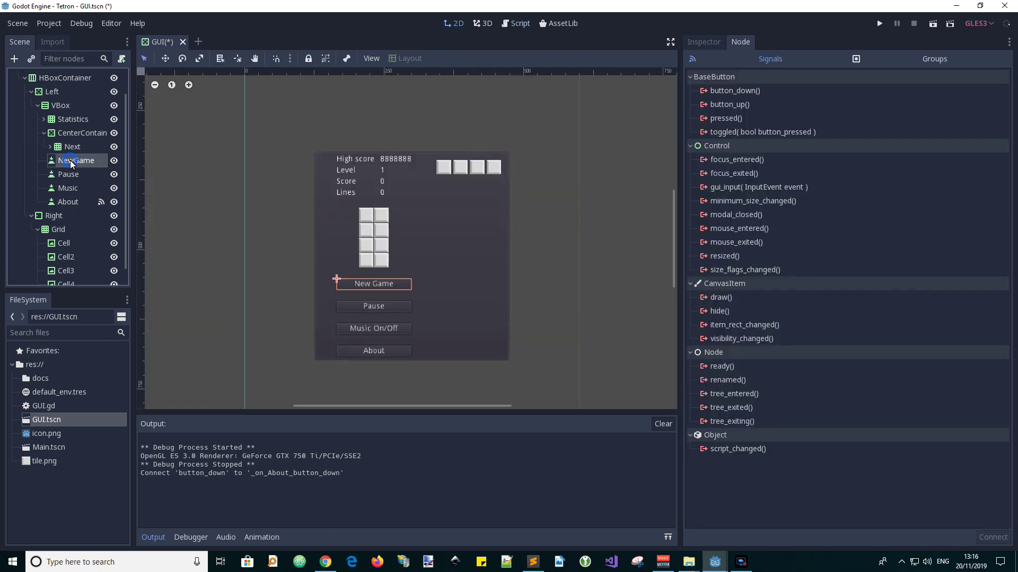
Step: Connect button_down() of the NewGame, Pause and Music buttons to GUI
{"action": "left_click", "coordinate": [743, 90]}
{"action": "double_click", "coordinate": [729, 91]}
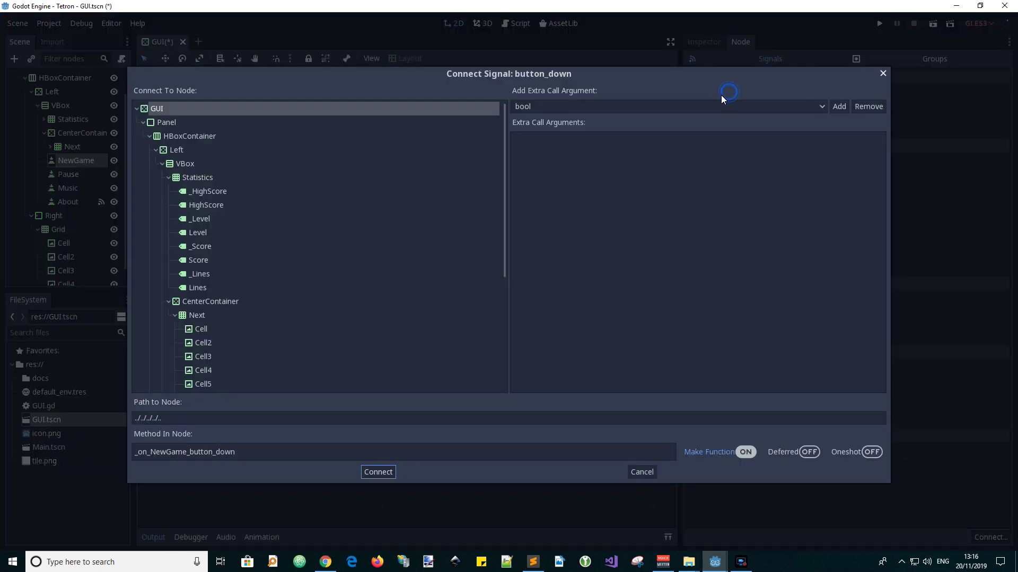
{"action": "left_click", "coordinate": [377, 472]}
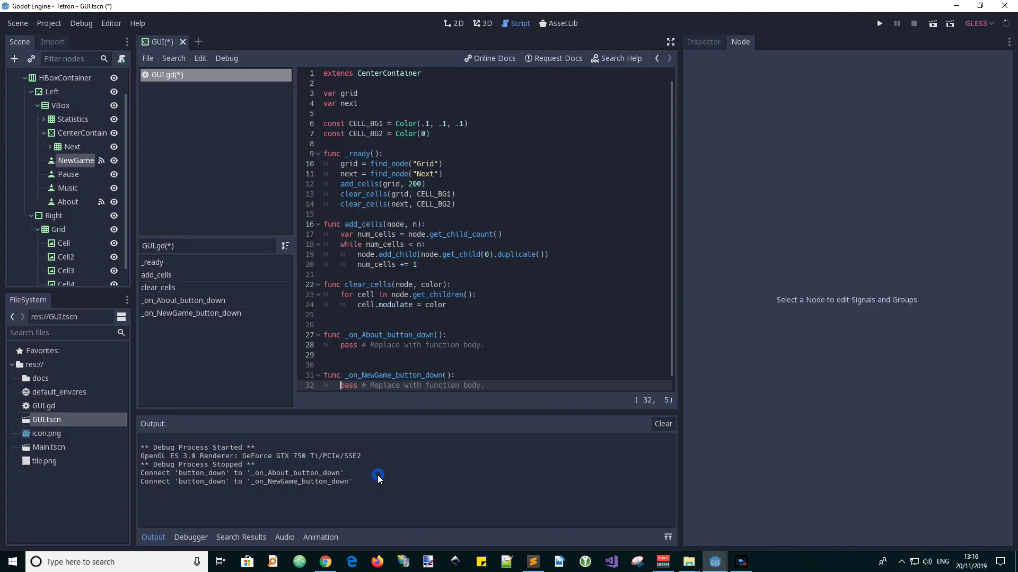
{"action": "left_click", "coordinate": [68, 175]}
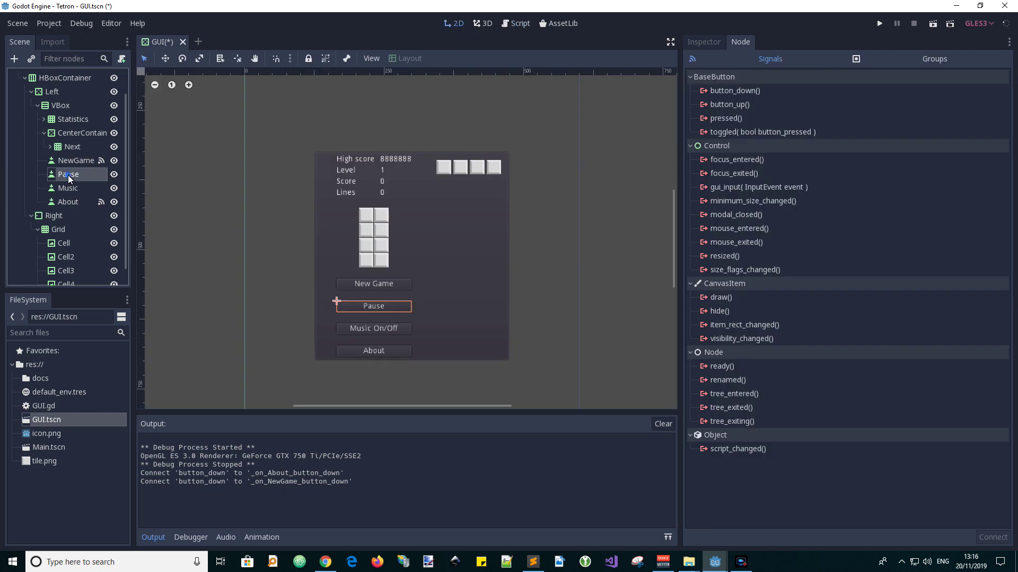
{"action": "double_click", "coordinate": [733, 90]}
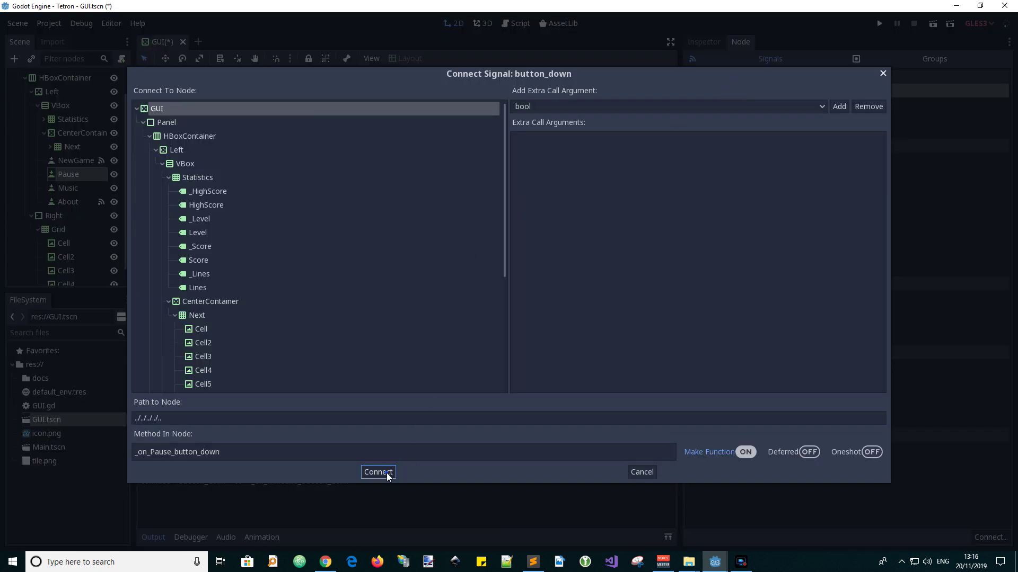
{"action": "left_click", "coordinate": [387, 473]}
{"action": "left_click", "coordinate": [67, 188]}
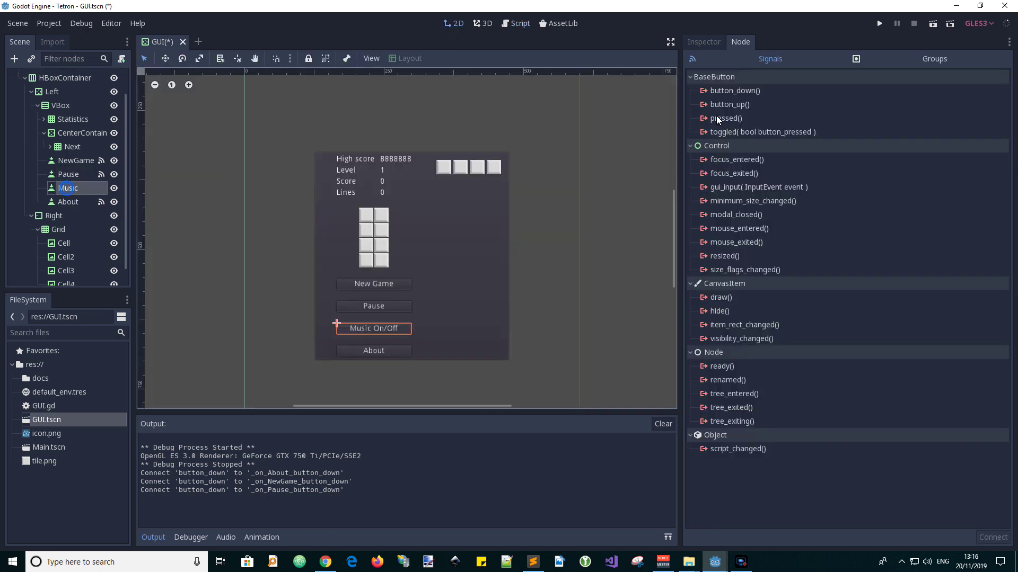
{"action": "double_click", "coordinate": [728, 88]}
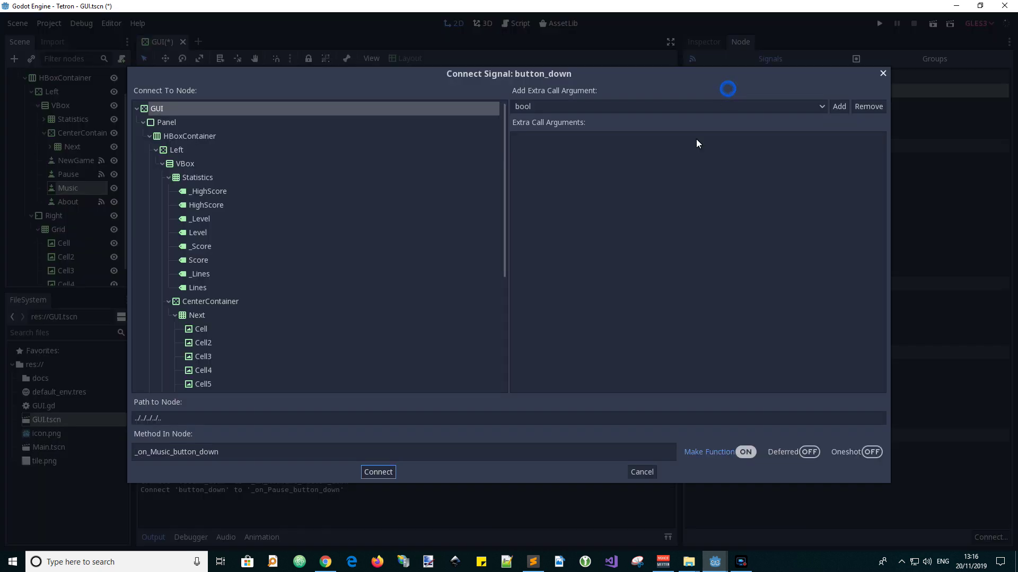
{"action": "left_click", "coordinate": [385, 473]}
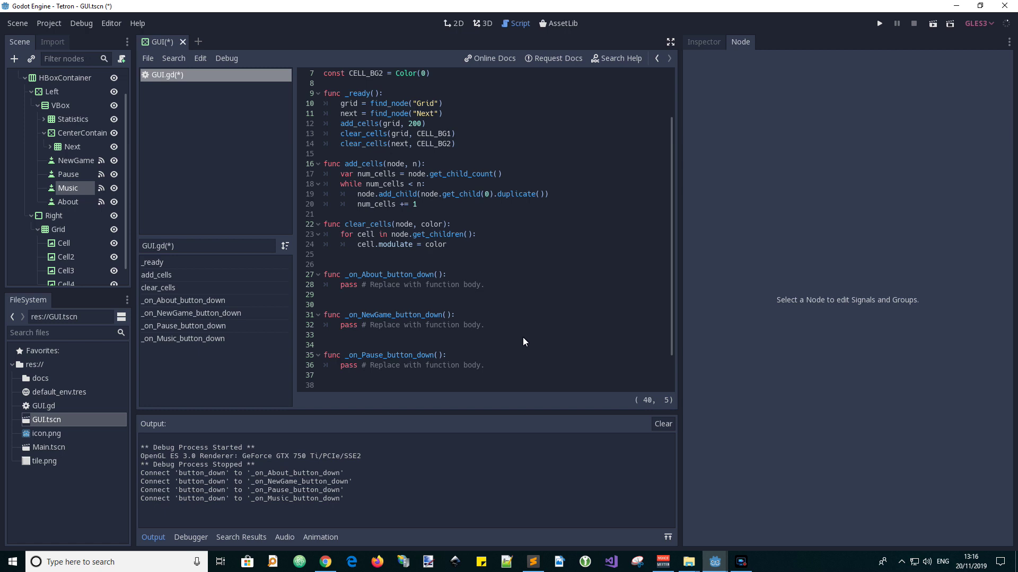